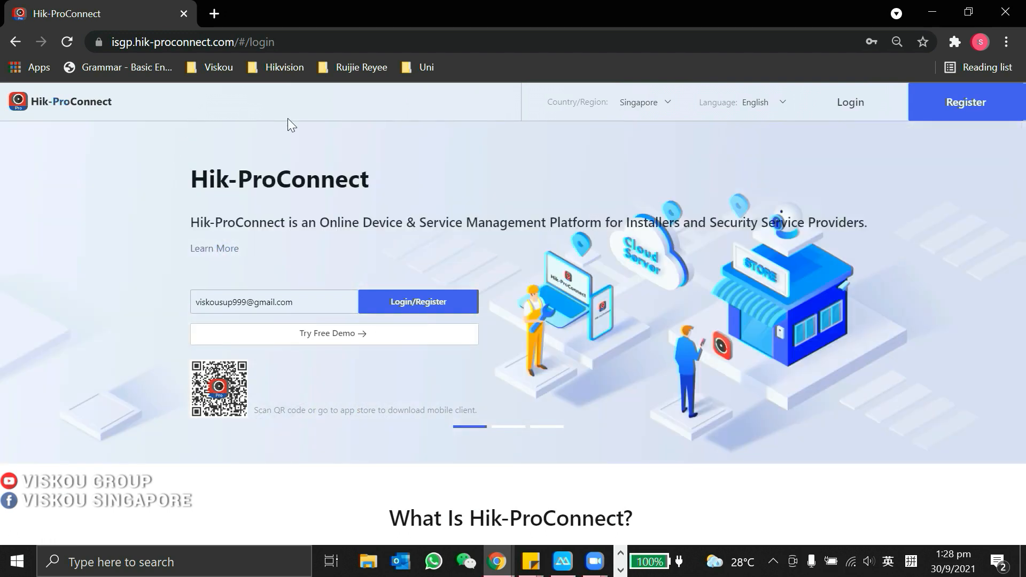
Step: Log in to the Hik-ProConnect installer account with the saved credentials
click(415, 300)
click(520, 381)
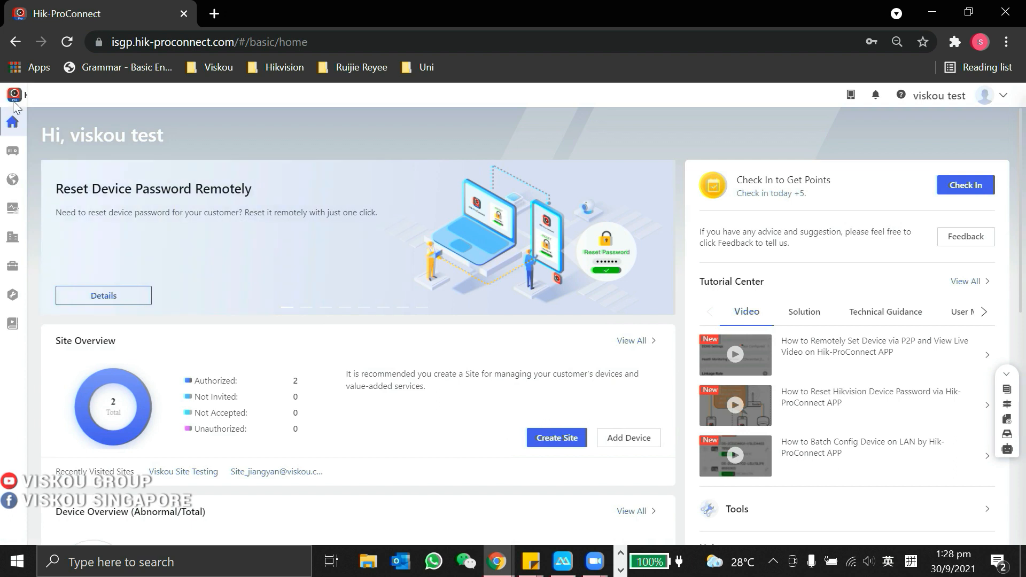
Step: Open the Viskou Site Testing site from Customer Site and show its Cloud Attendance settings
click(63, 184)
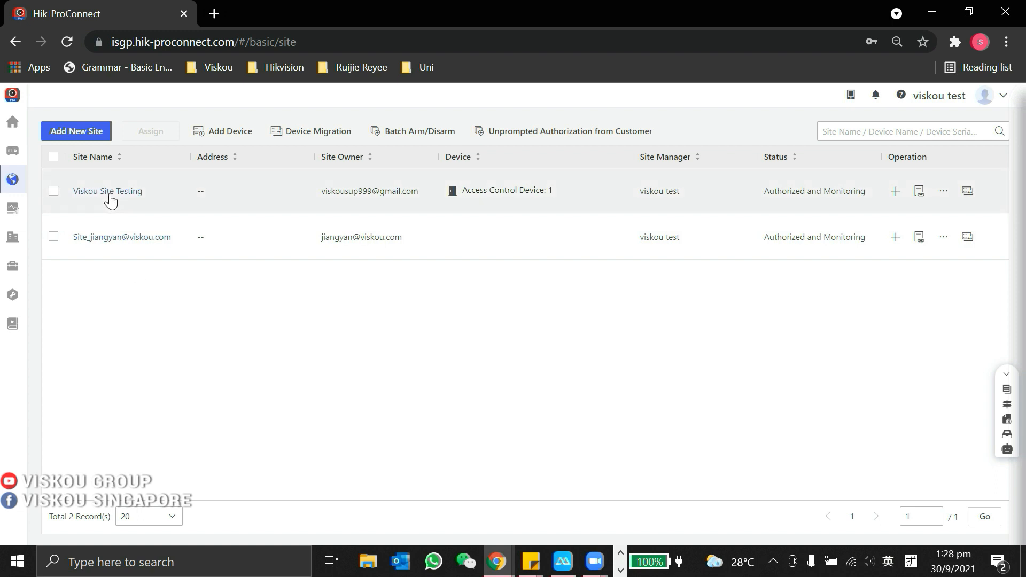
click(107, 192)
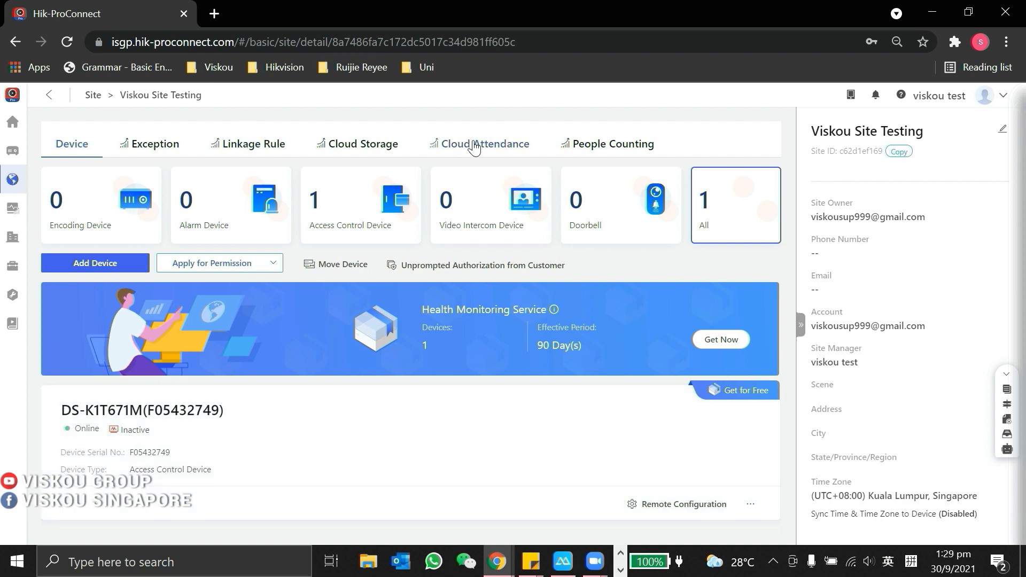
click(475, 146)
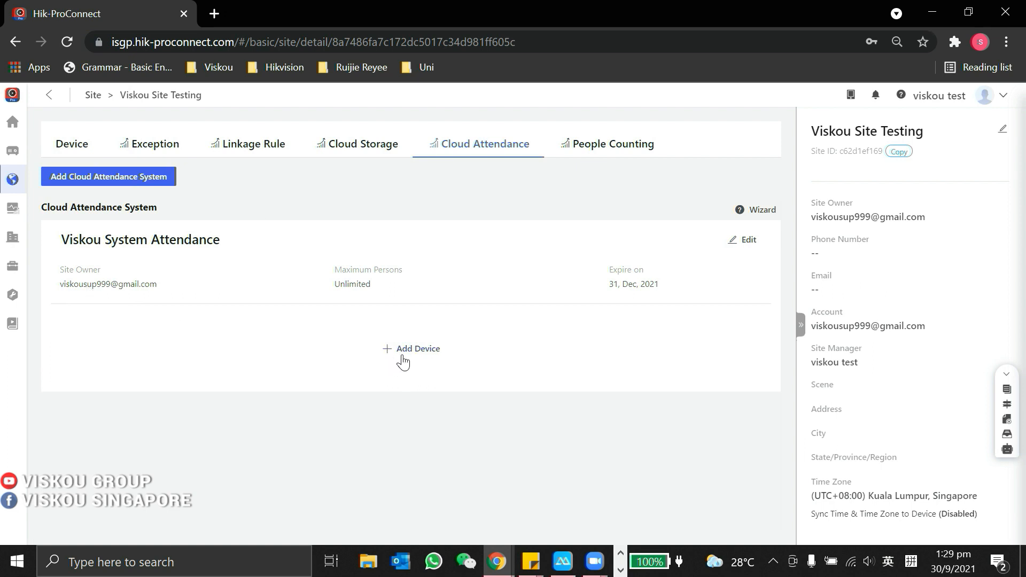
Step: Add device DS-K1T671M to the Viskou System Attendance system and save it
click(399, 354)
click(730, 251)
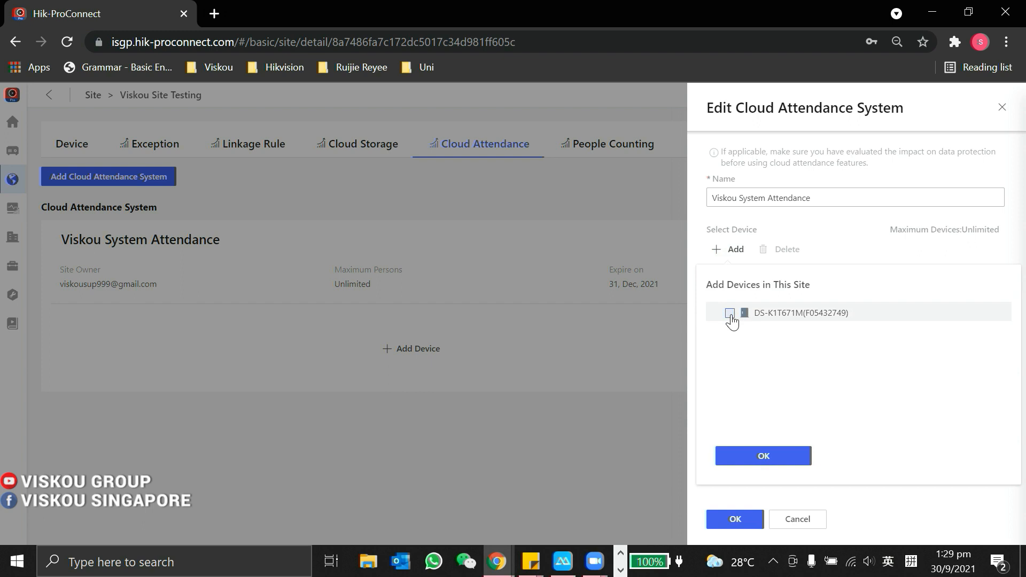
click(730, 313)
click(770, 459)
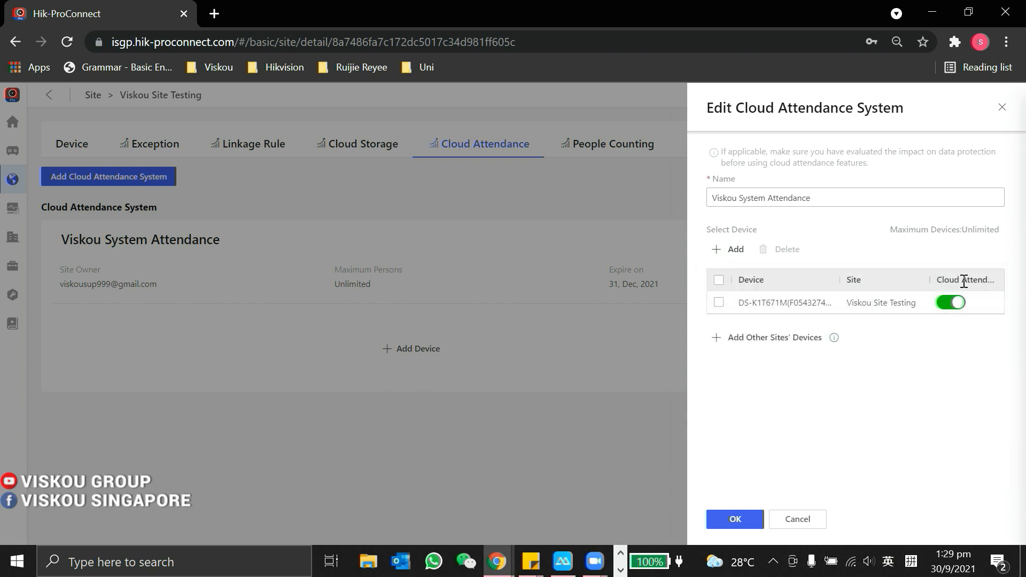
click(744, 517)
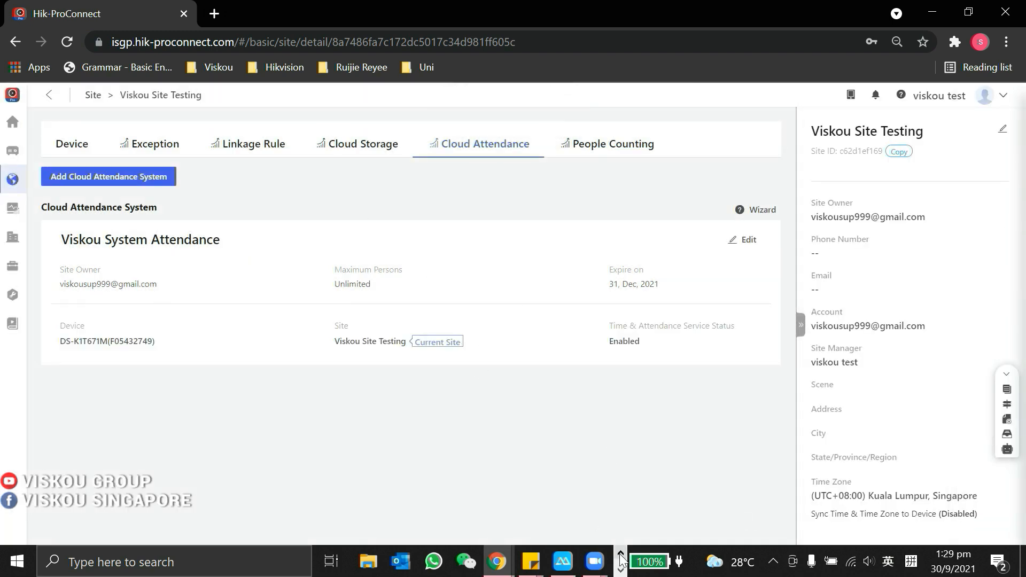
Step: Approve the newest device authorization application in the mirrored Hik-Connect app, then reload the site page
click(562, 561)
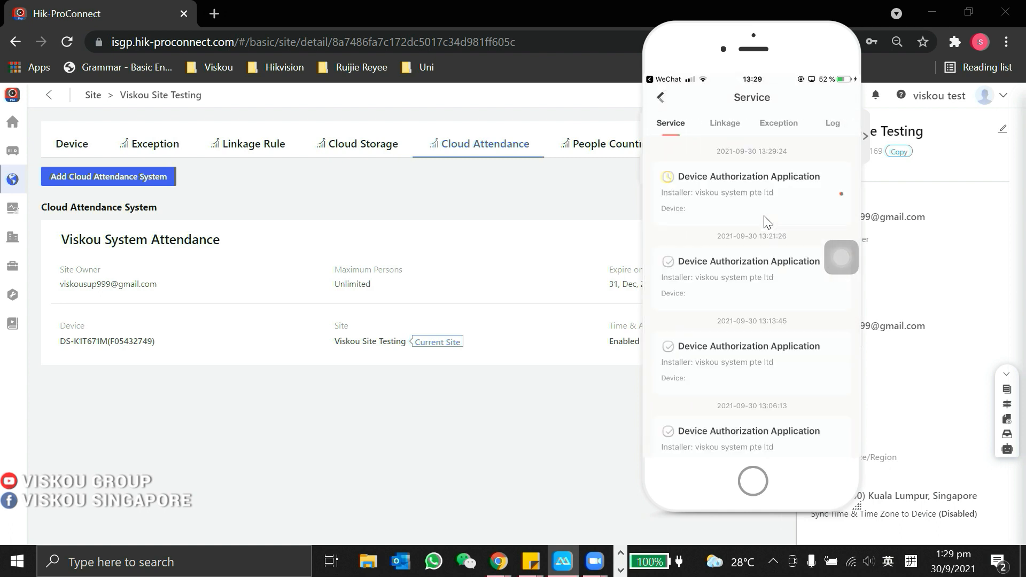
click(767, 222)
click(67, 42)
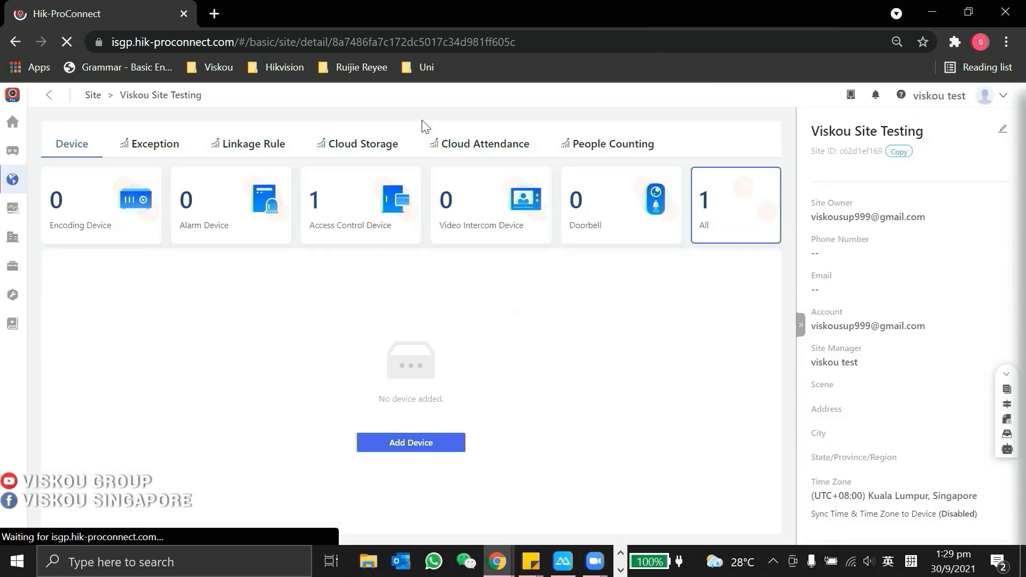
Step: Launch the Hik-Connect Portal in a new tab from the Cloud Attendance wizard
click(448, 144)
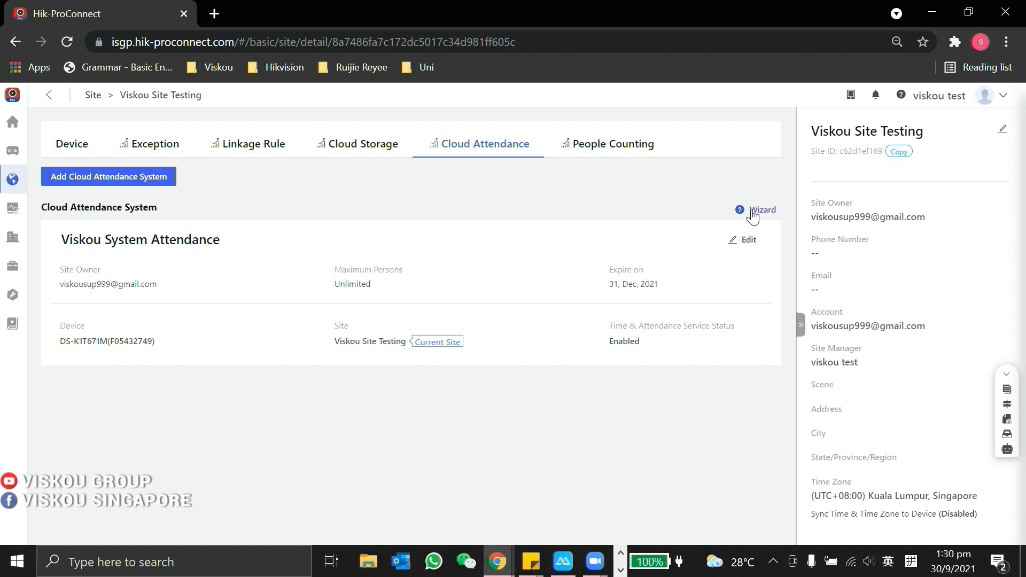
click(753, 213)
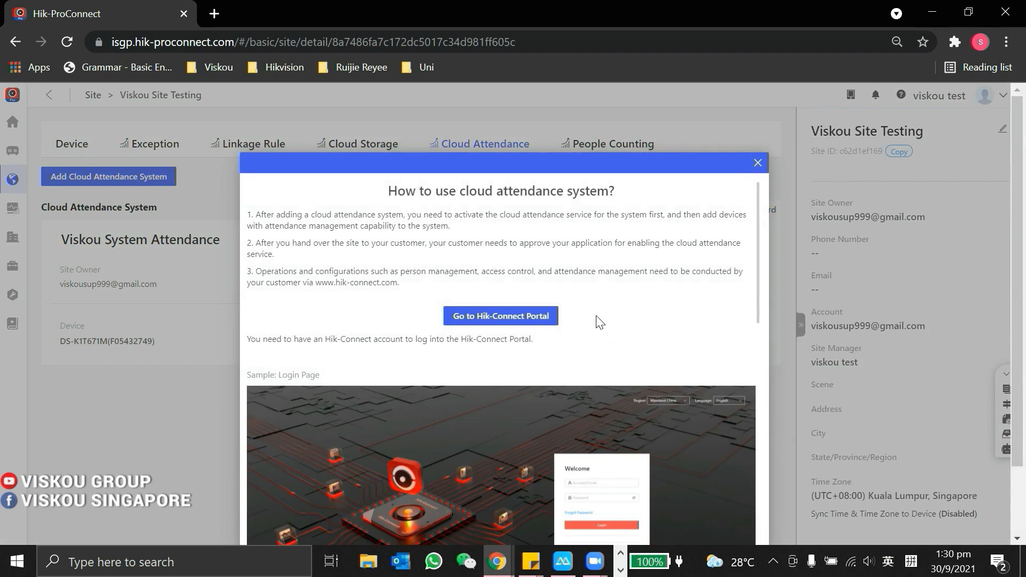
click(542, 317)
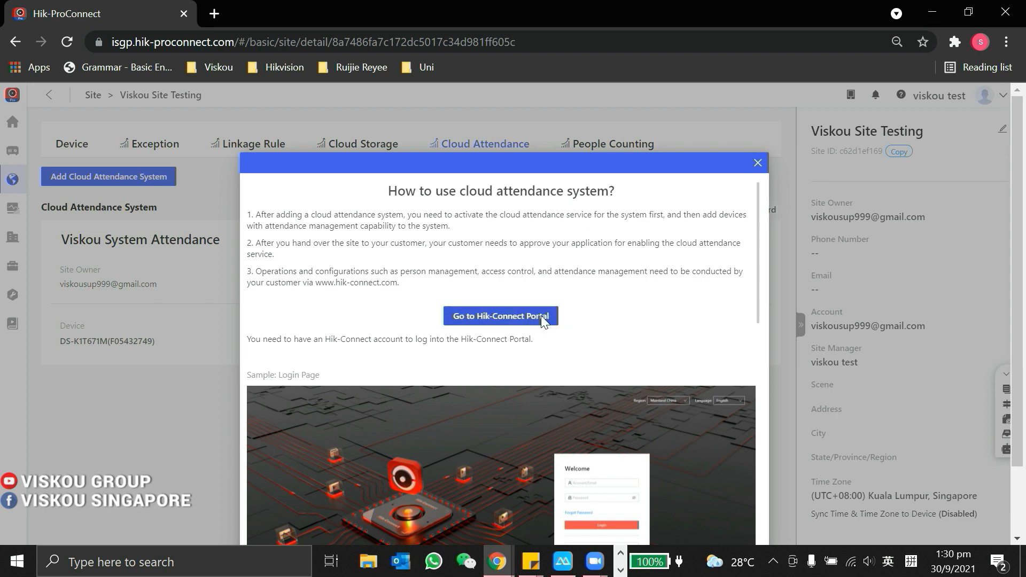
click(716, 240)
Step: Sign in to the Hik-Connect Portal with the saved account and its password
key(Down)
key(Return)
key(Tab)
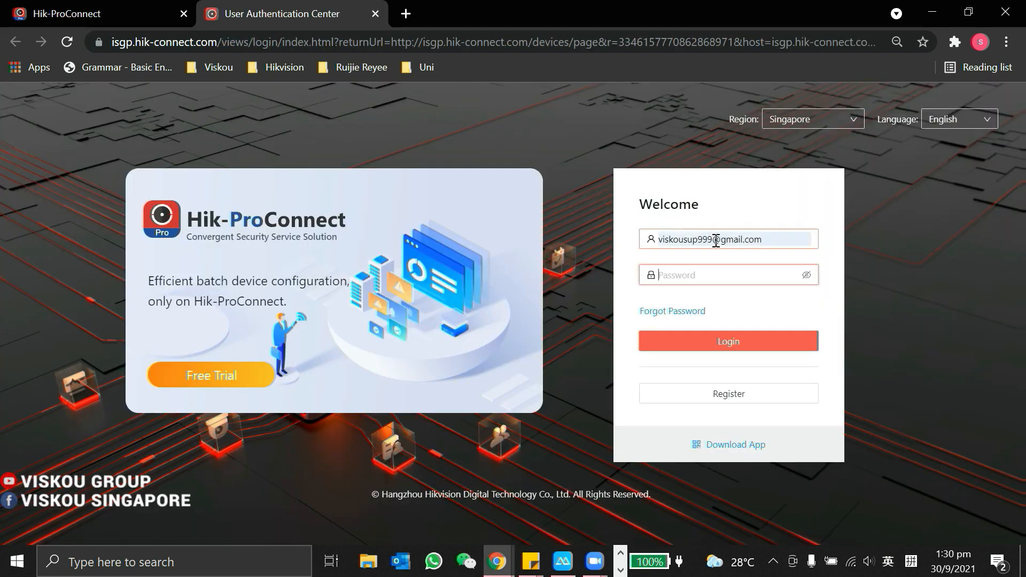
text(•••••••)
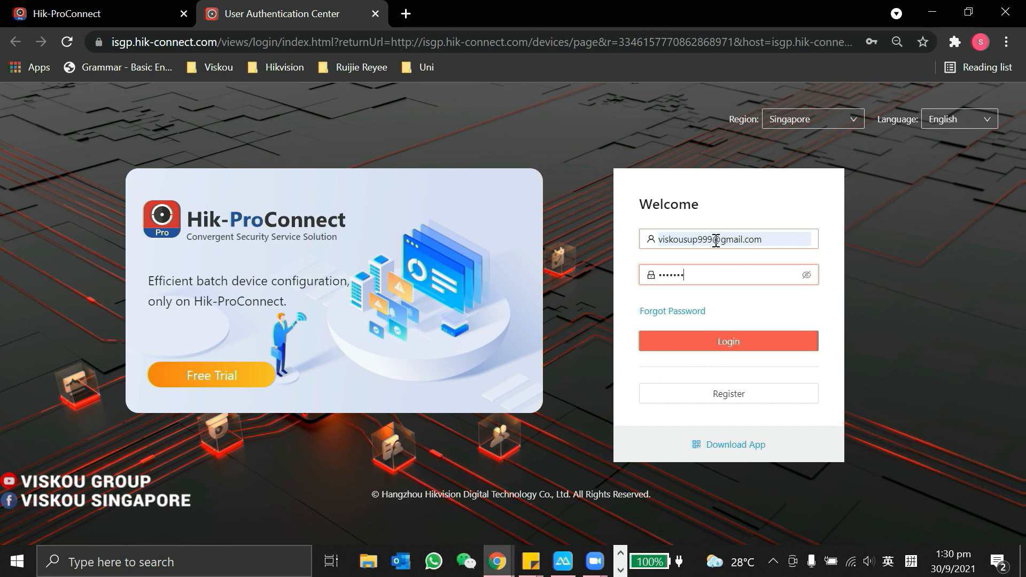
key(Return)
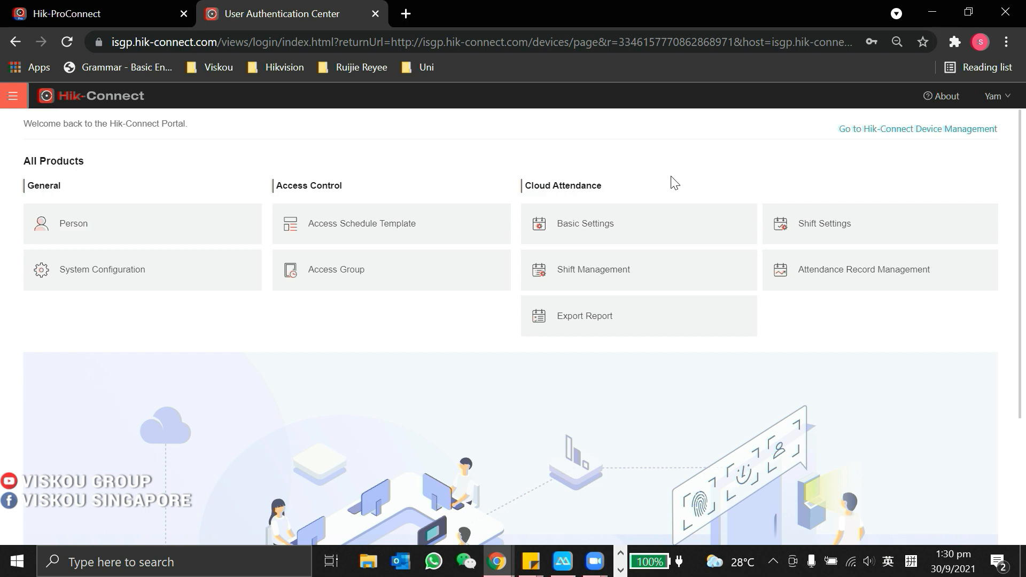
click(13, 98)
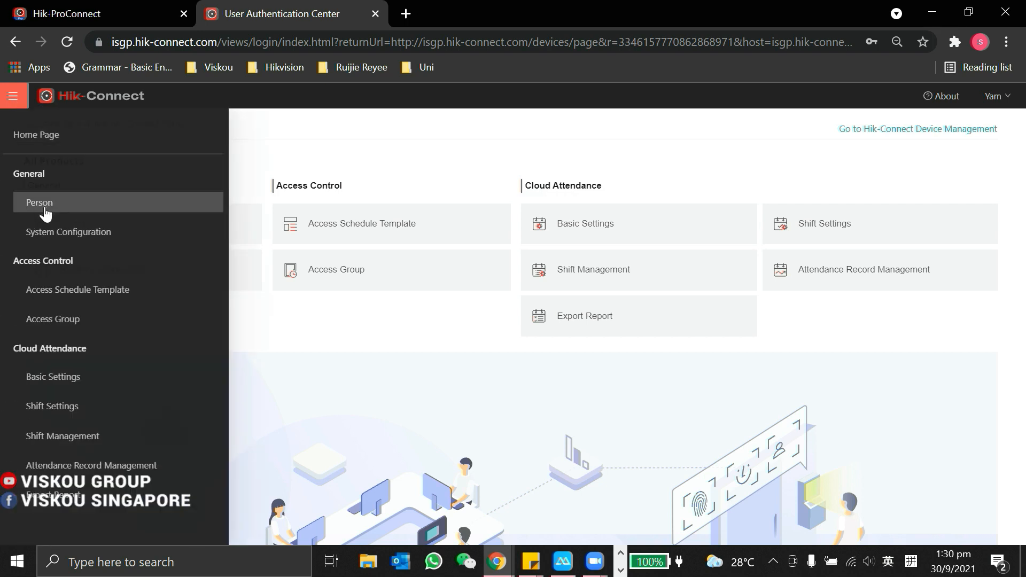
Step: Create a person group named 'IT Team' under All Persons and select it
click(47, 213)
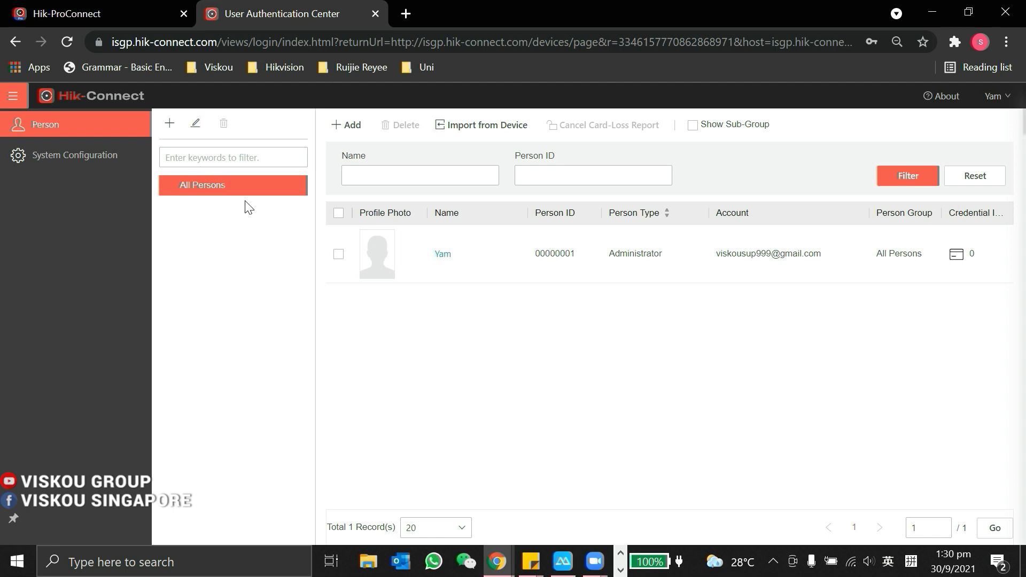
click(169, 123)
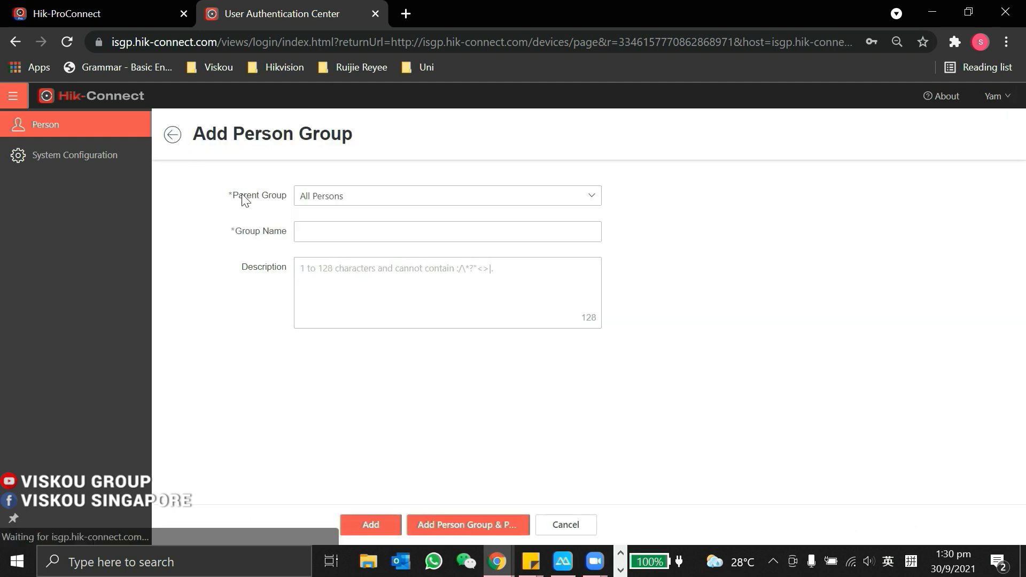
click(337, 230)
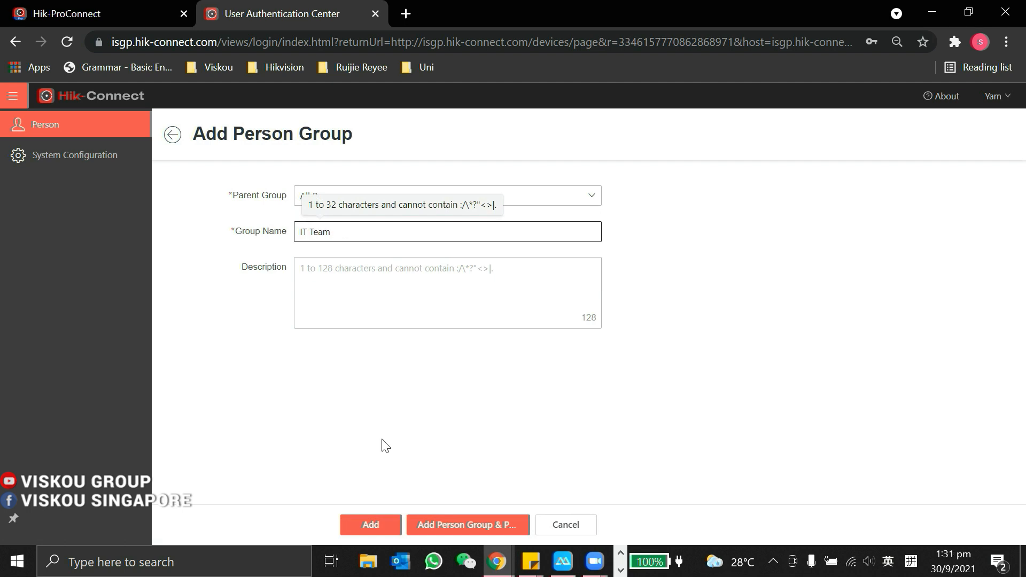
text(IT Team)
click(370, 525)
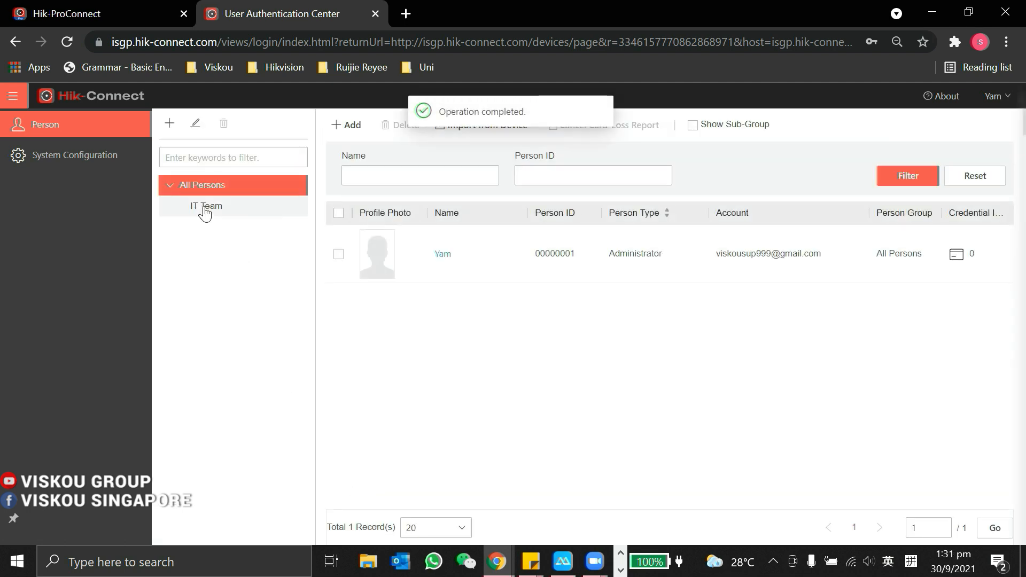
click(204, 208)
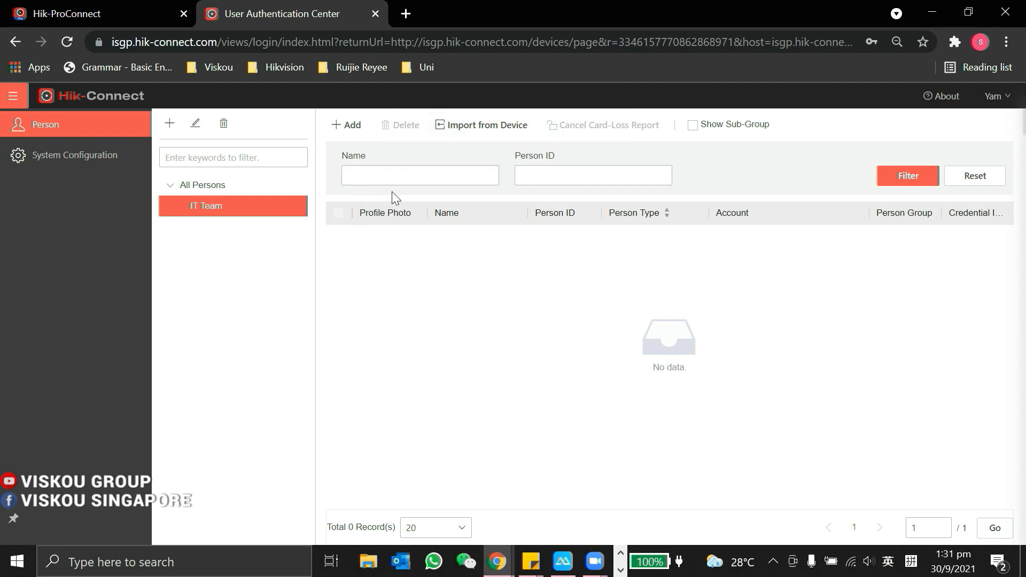
Step: Start a new IT Team staff person with ID 00000003 and first name Test1
click(349, 128)
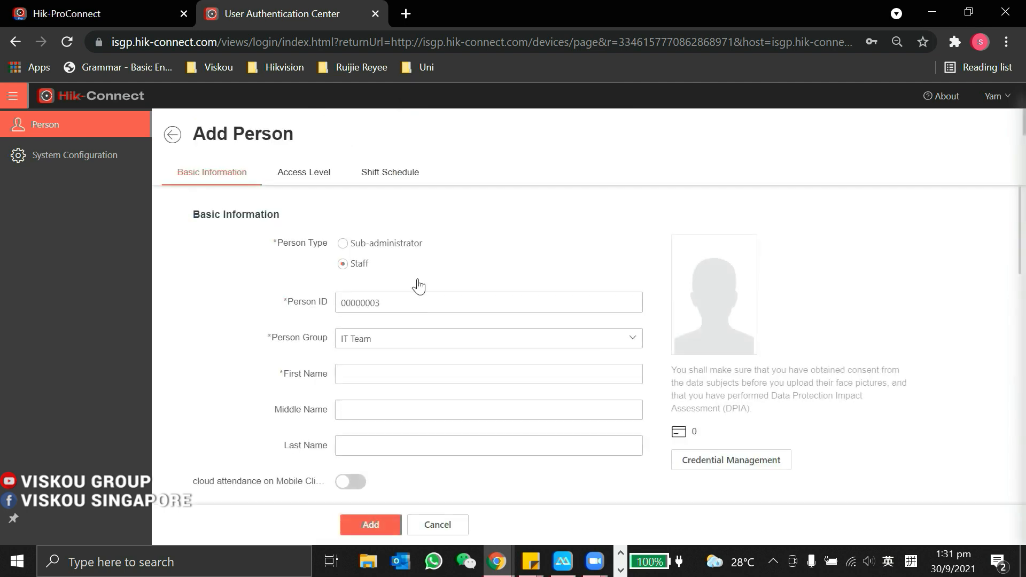
scroll(396, 293, down, 1)
click(372, 292)
scroll(246, 337, up, 1)
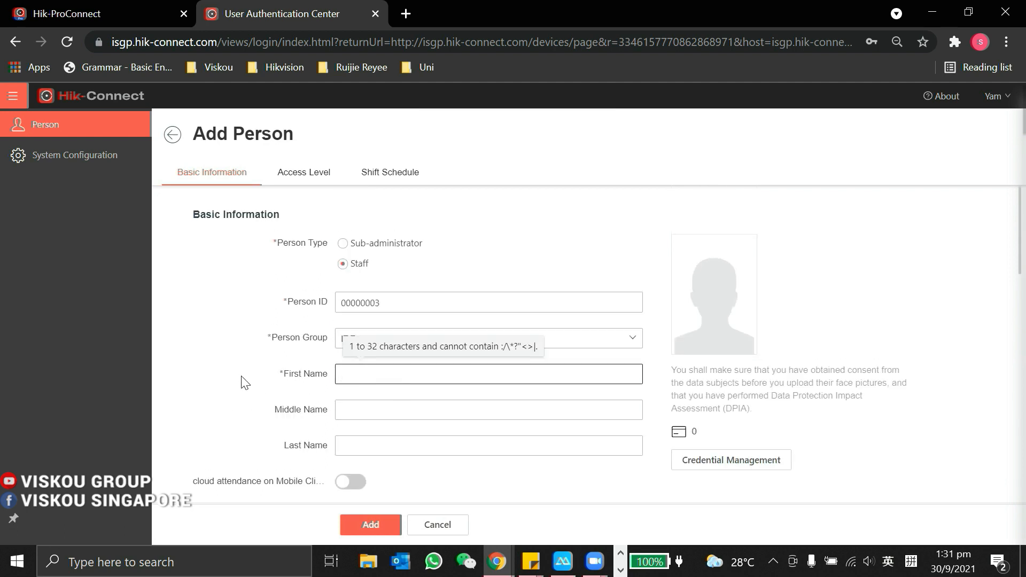
scroll(245, 382, down, 1)
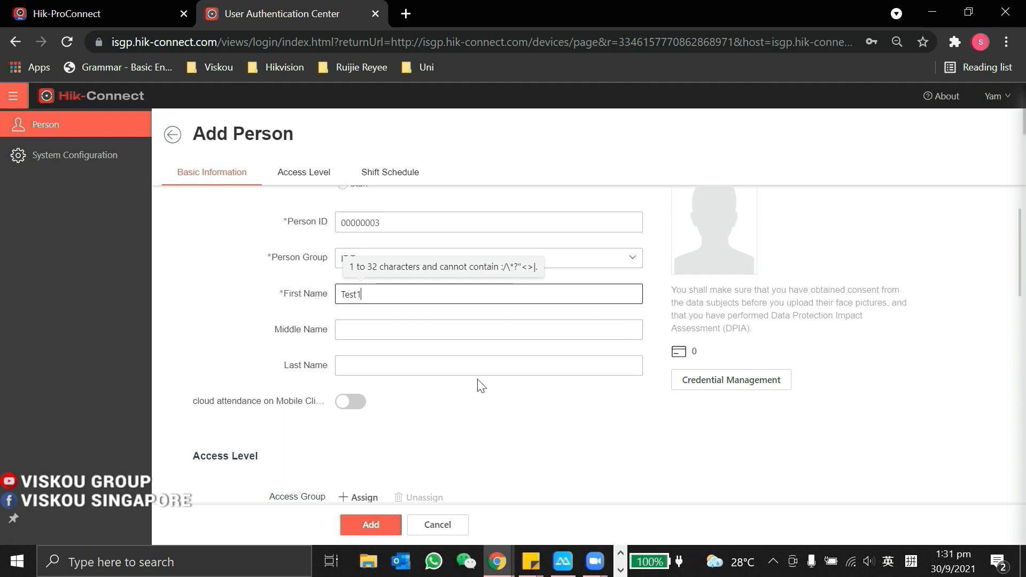
scroll(479, 384, down, 2)
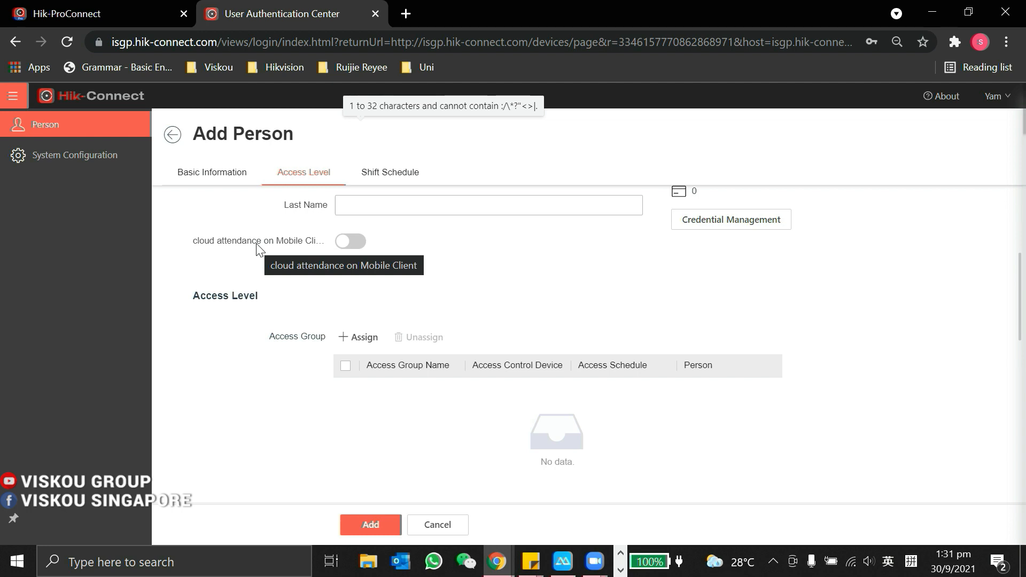
Step: Enable mobile cloud attendance for Test1 and fill in the person's e-mail account
click(353, 242)
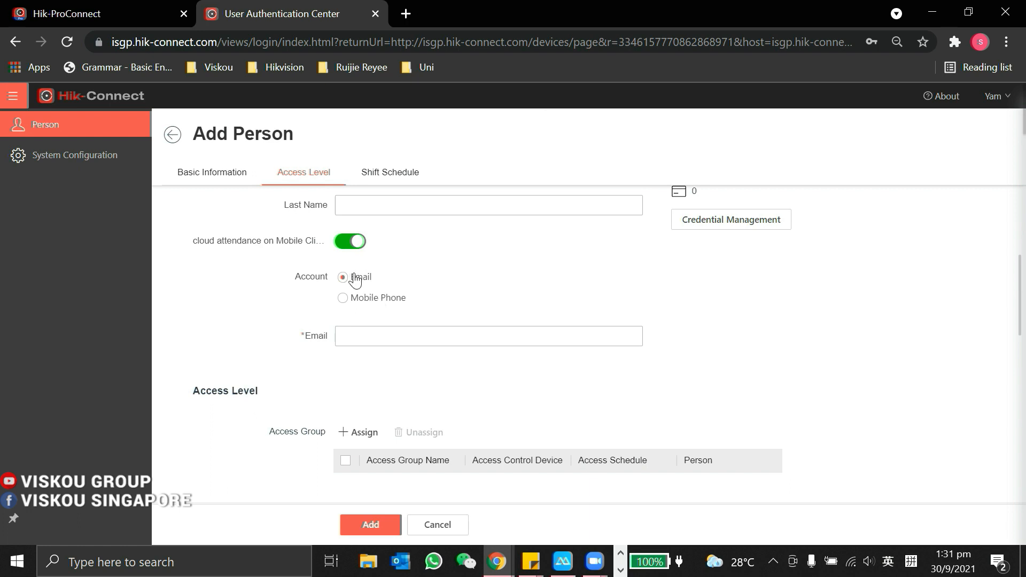
click(412, 339)
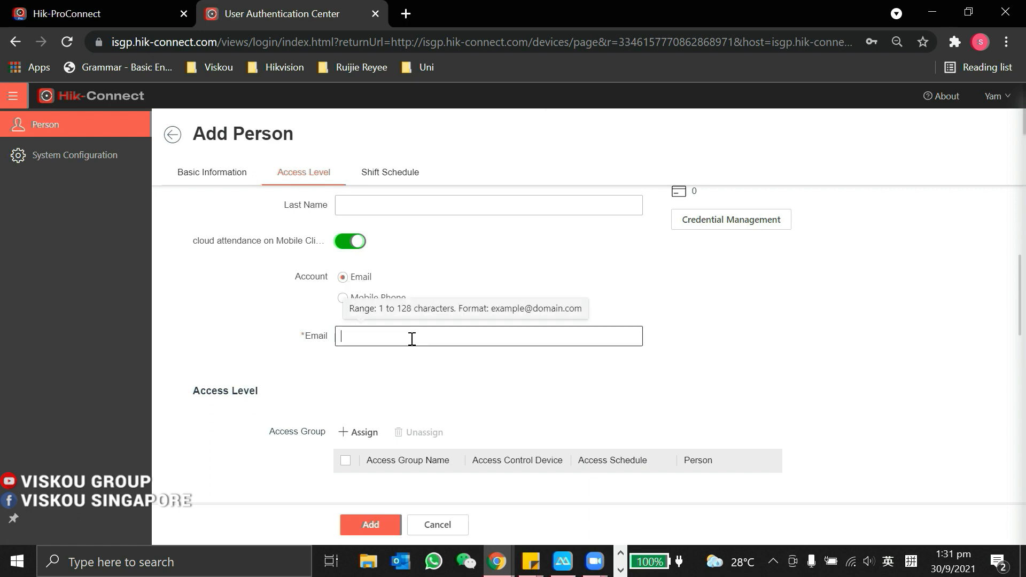
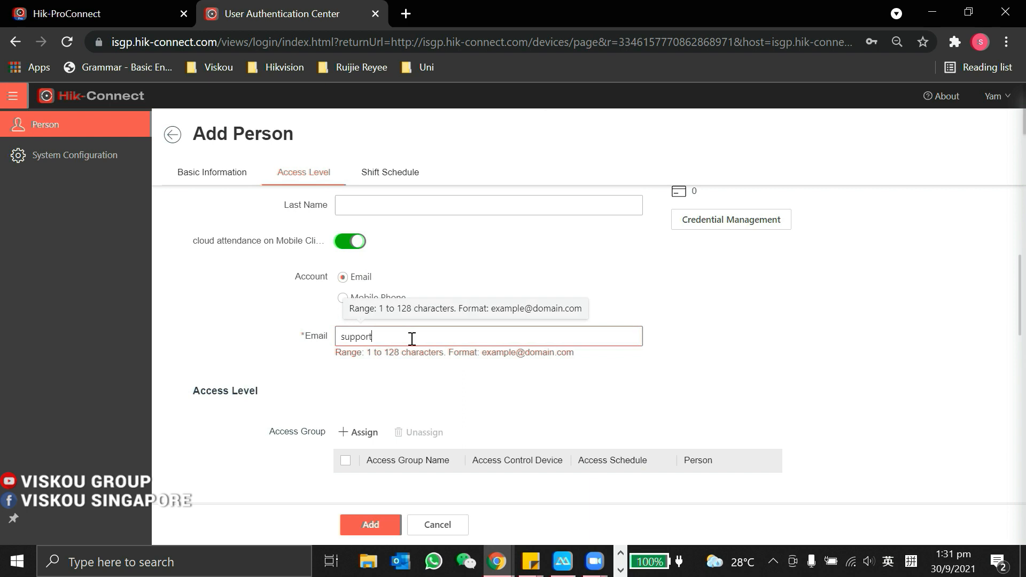
scroll(418, 361, down, 3)
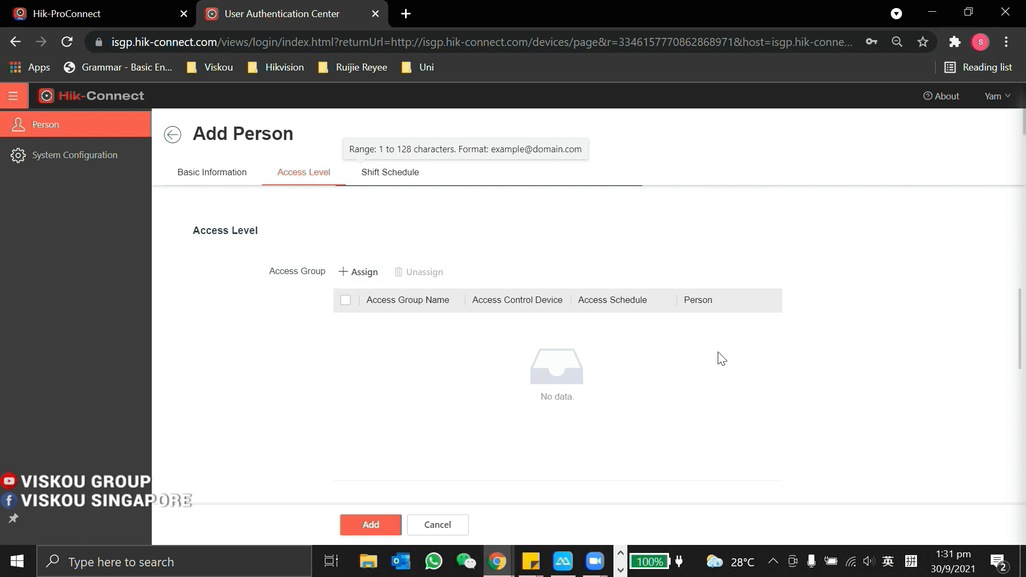
scroll(423, 368, up, 8)
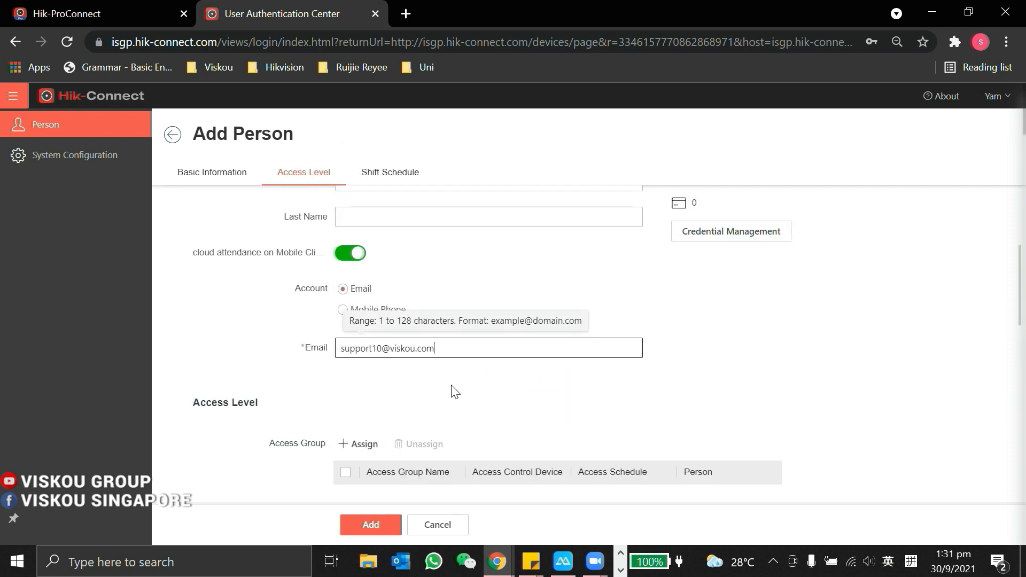
scroll(394, 283, down, 3)
scroll(394, 283, up, 3)
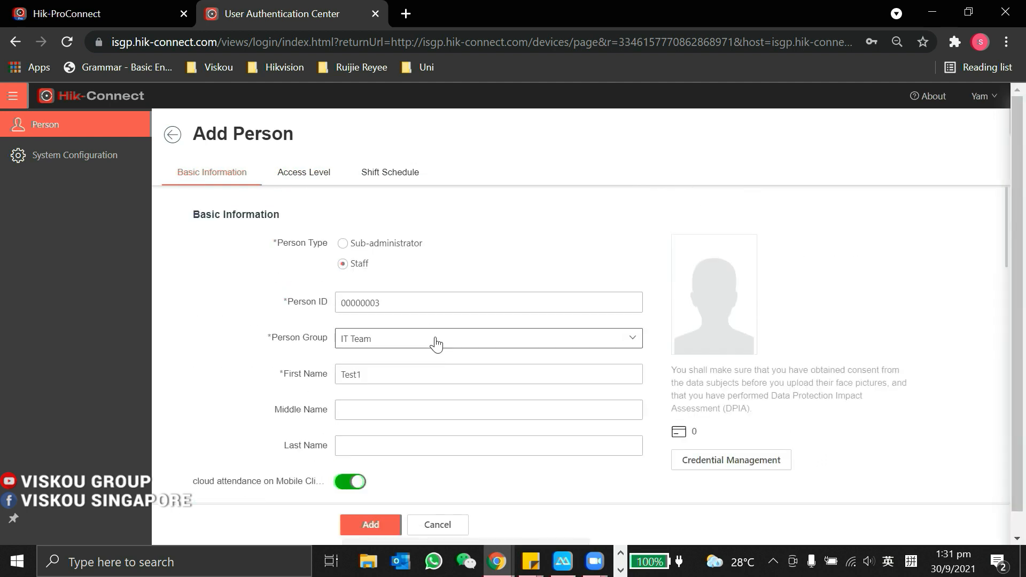
click(737, 469)
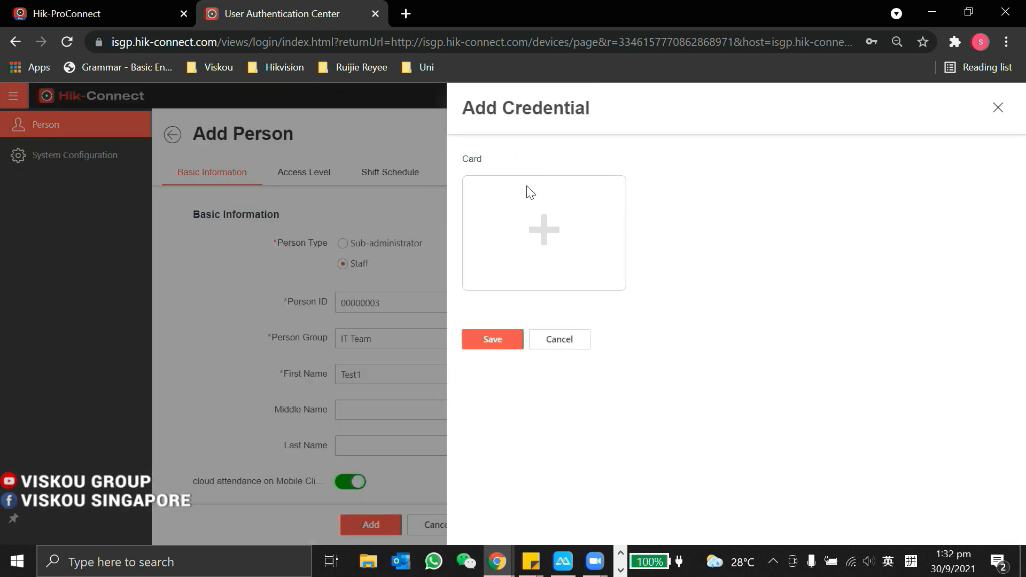
Step: Close the credential panel without adding a card and review the Access Level and Shift Schedule sections
click(997, 109)
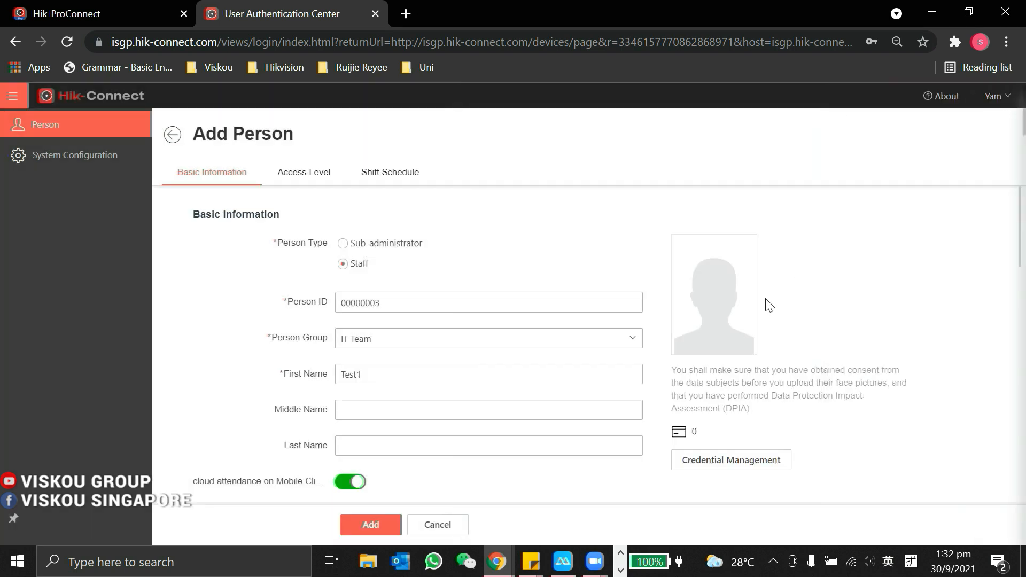
mouse_move(695, 320)
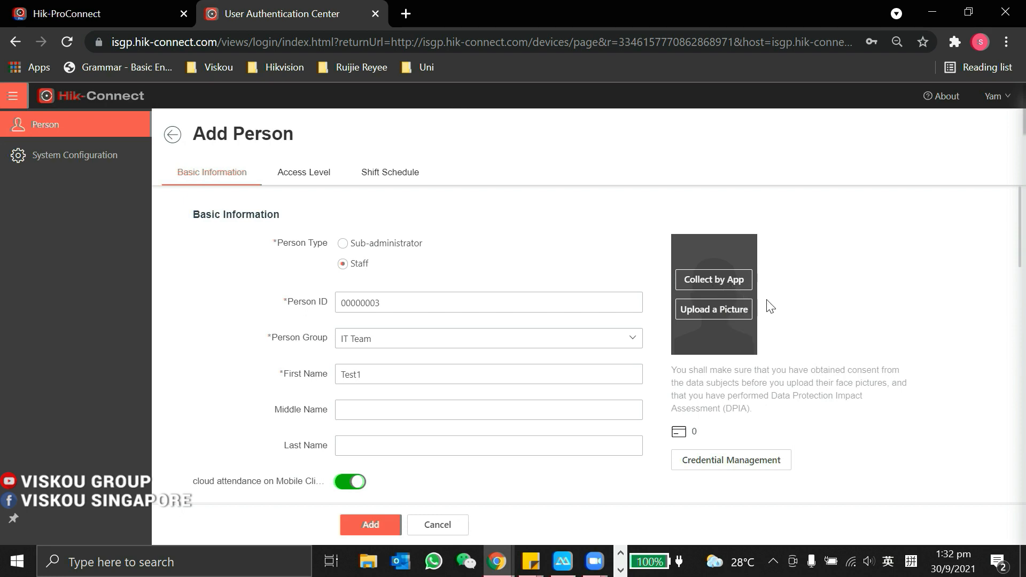
scroll(803, 313, down, 1)
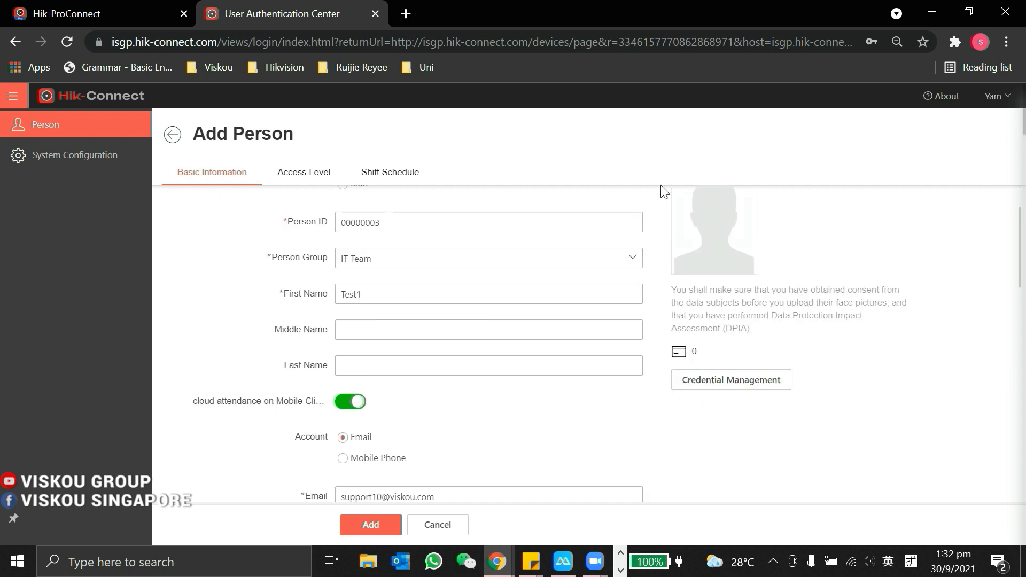
scroll(568, 375, down, 5)
scroll(448, 352, up, 1)
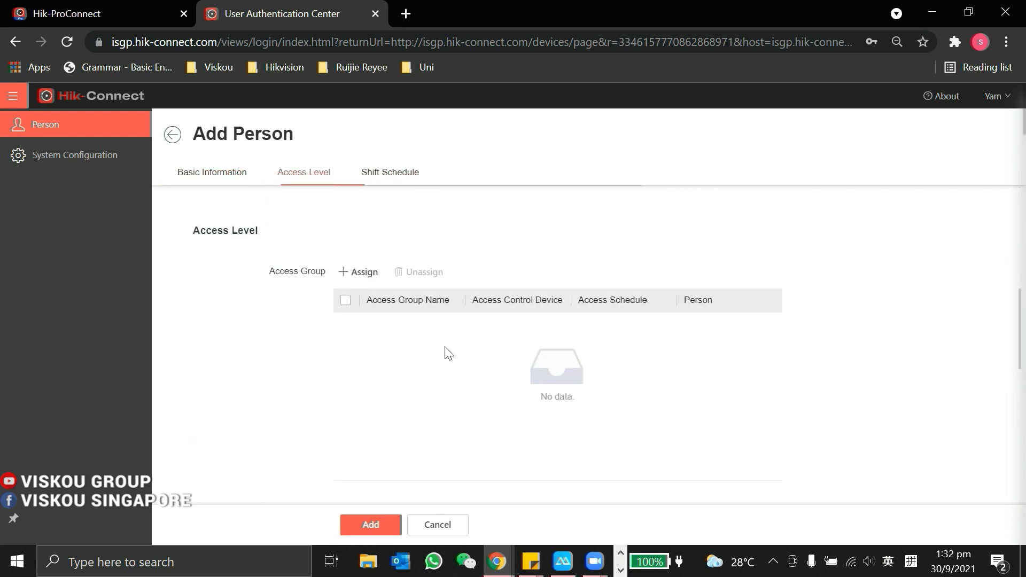
scroll(350, 315, down, 3)
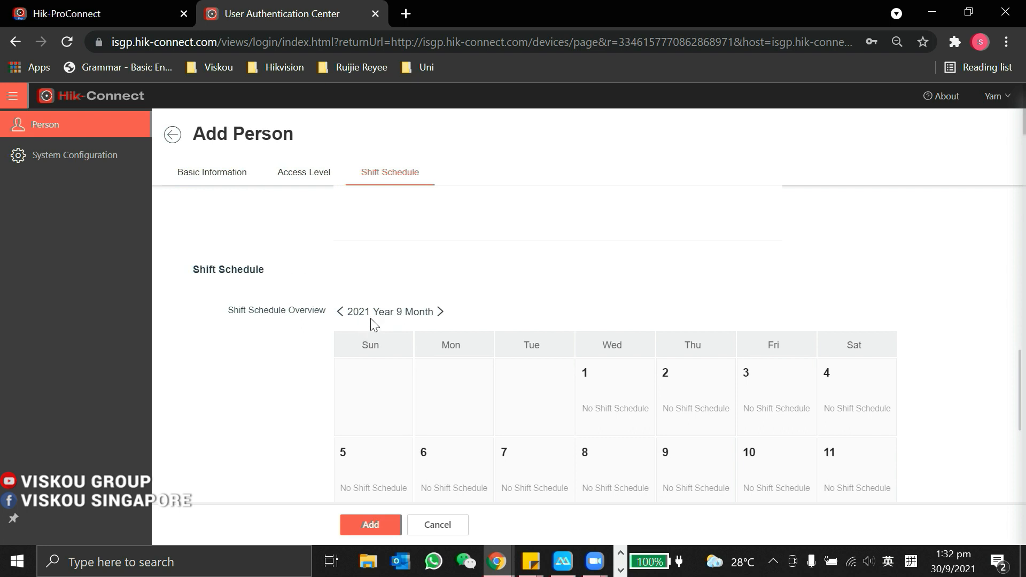
scroll(472, 425, down, 4)
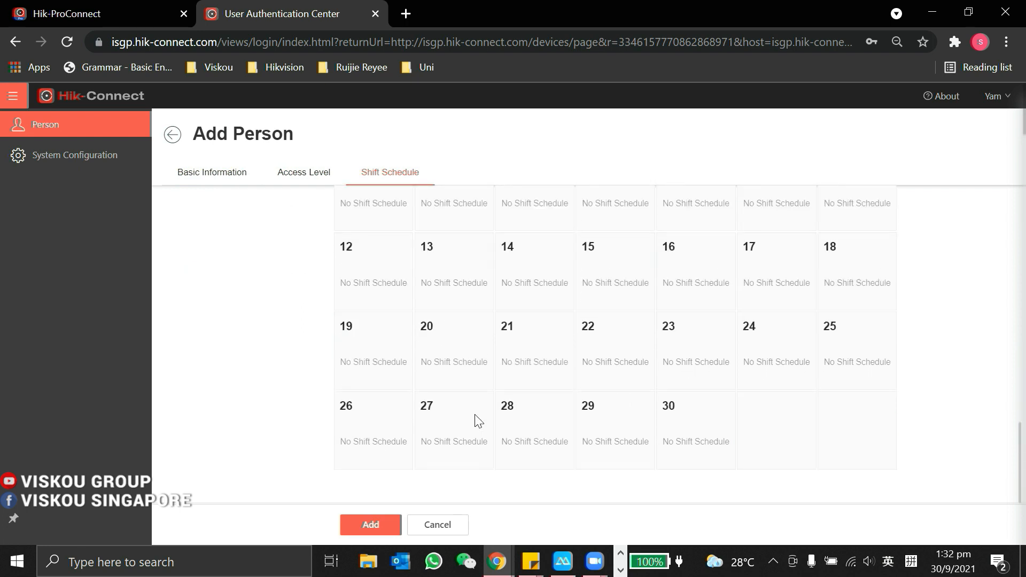
scroll(419, 338, up, 11)
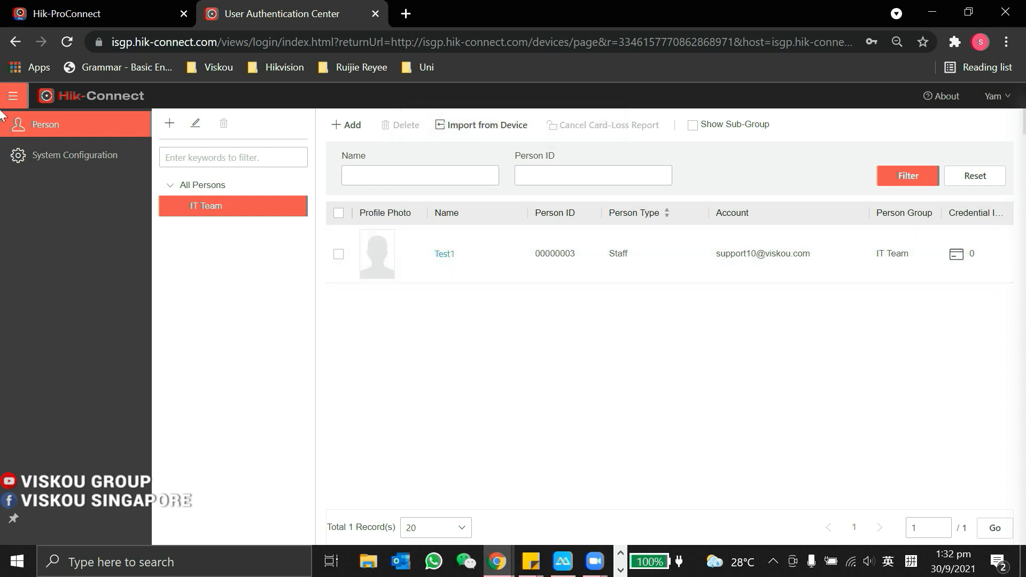
Step: Check Holiday Settings in System Configuration, dismissing the Add holiday form unsaved
click(13, 95)
click(65, 235)
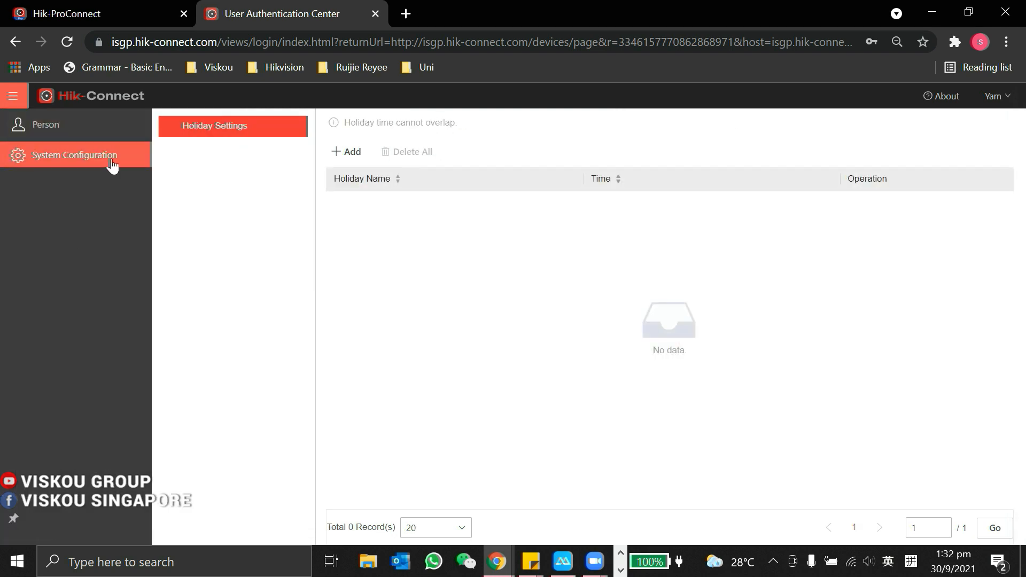
click(349, 159)
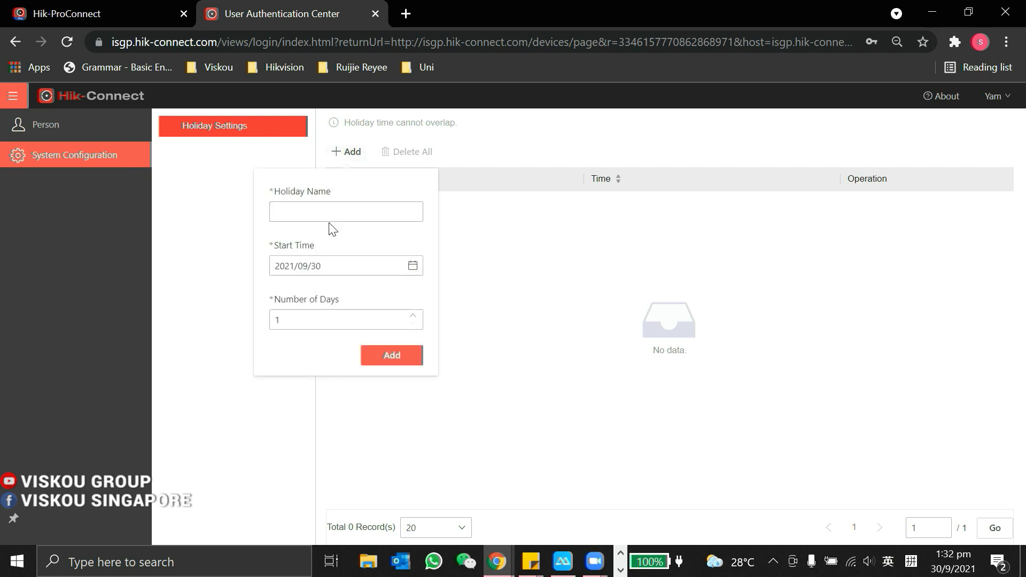
click(564, 278)
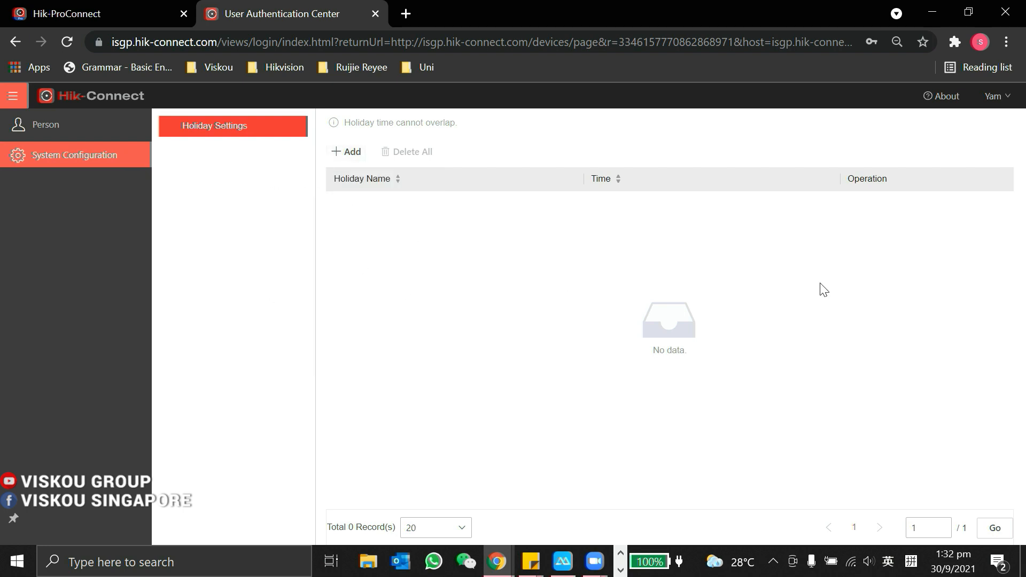
click(13, 95)
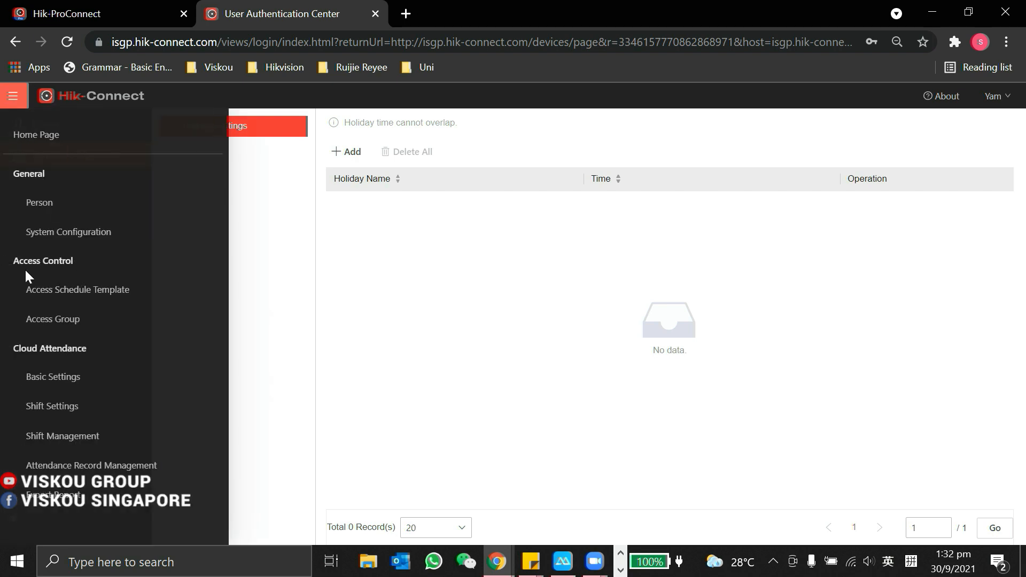
Step: Review the All-Day, Weekday and Weekend access schedule templates
click(63, 289)
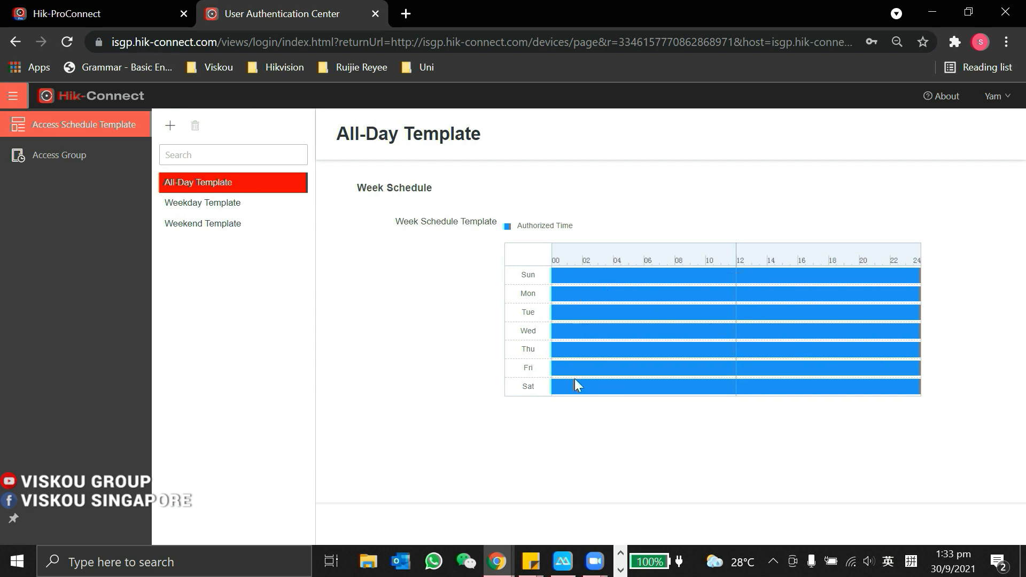
click(210, 208)
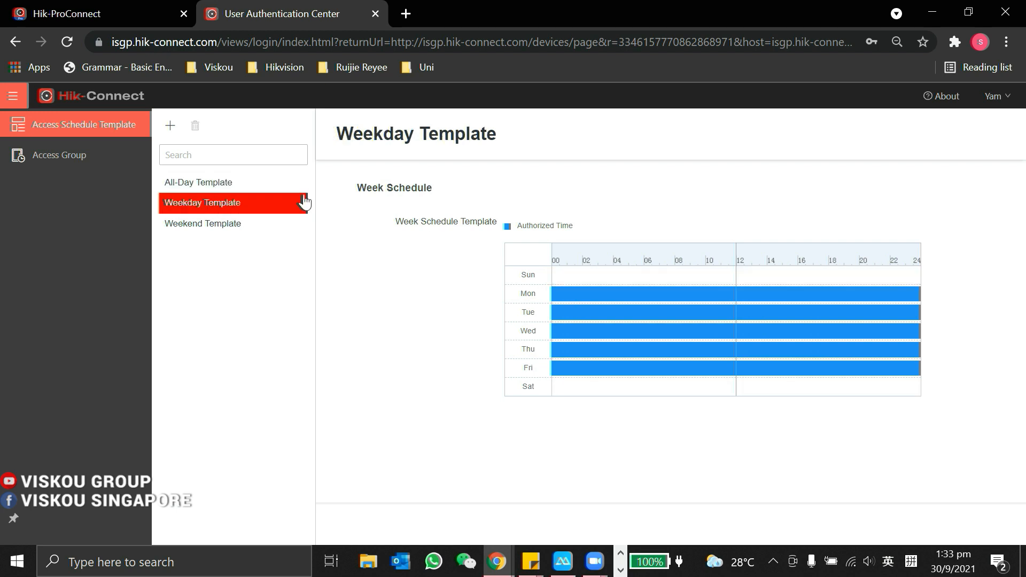
click(211, 227)
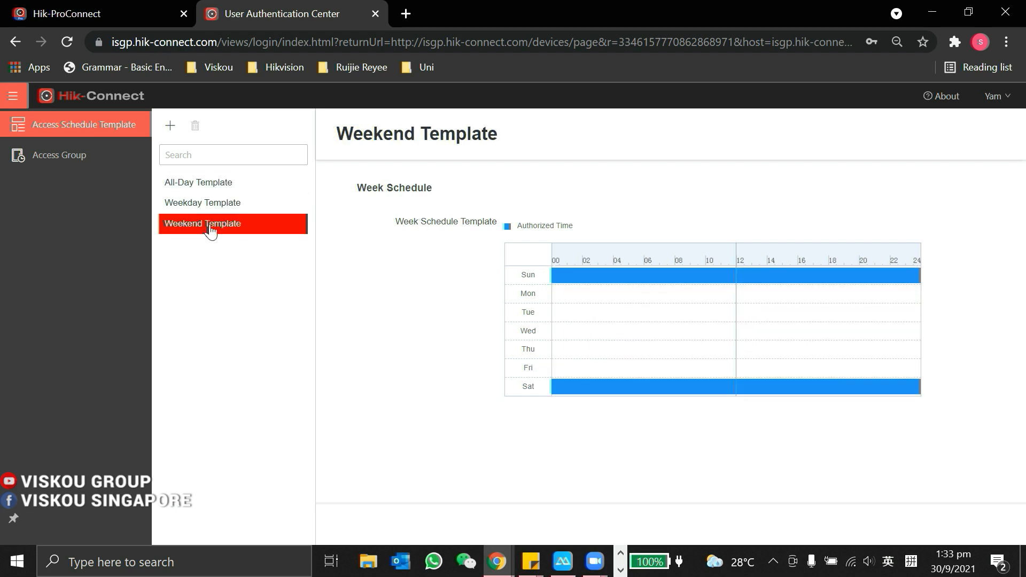
click(221, 210)
Step: Bring up a blank new access schedule template form, then go to the access groups list
click(170, 126)
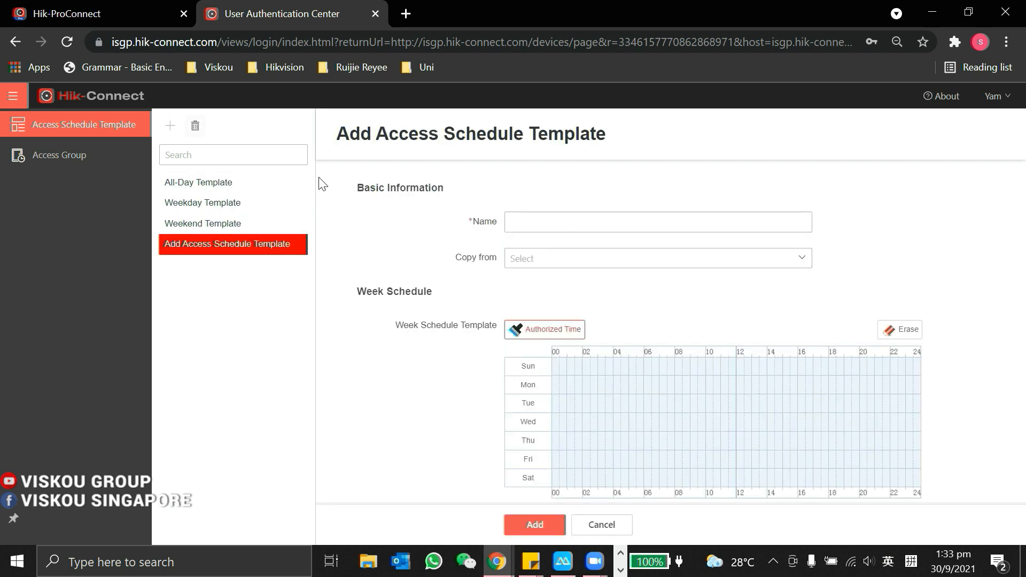
scroll(694, 320, down, 2)
click(802, 267)
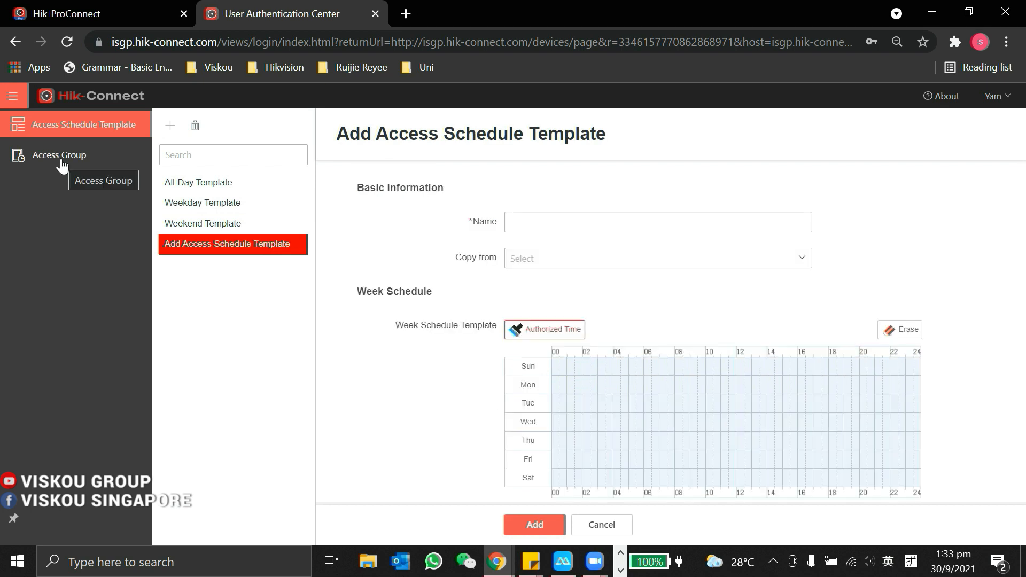
click(59, 156)
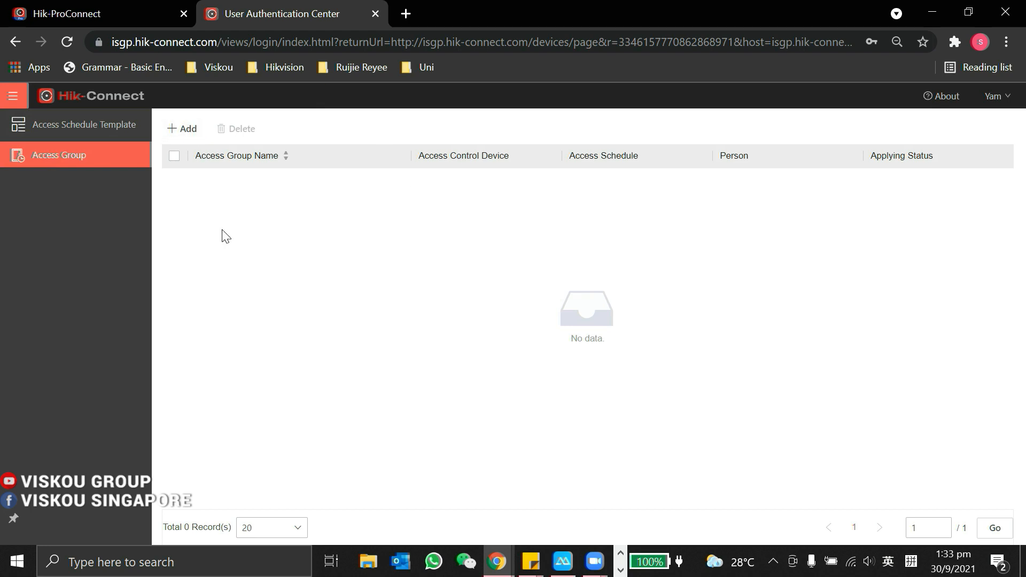
Step: Start access group Entrance 1 with device DS-K1T671M, remote live view and remote door opening
click(181, 129)
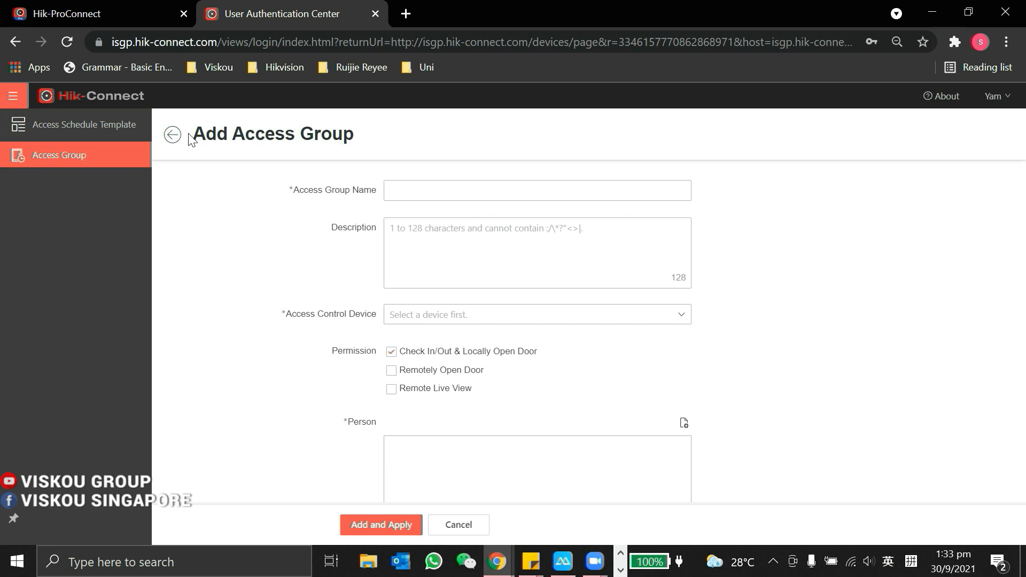
click(426, 190)
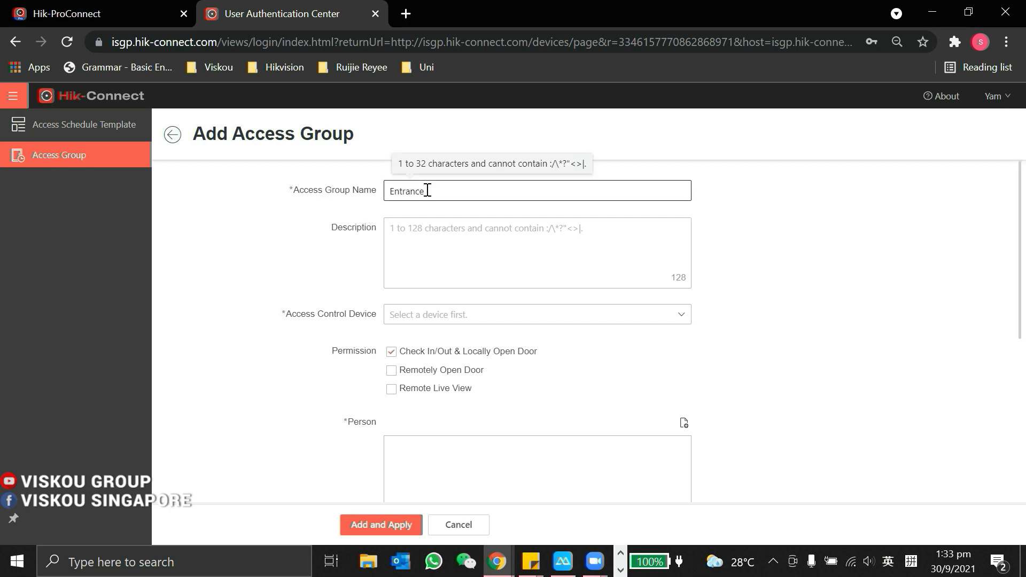
click(465, 314)
click(395, 339)
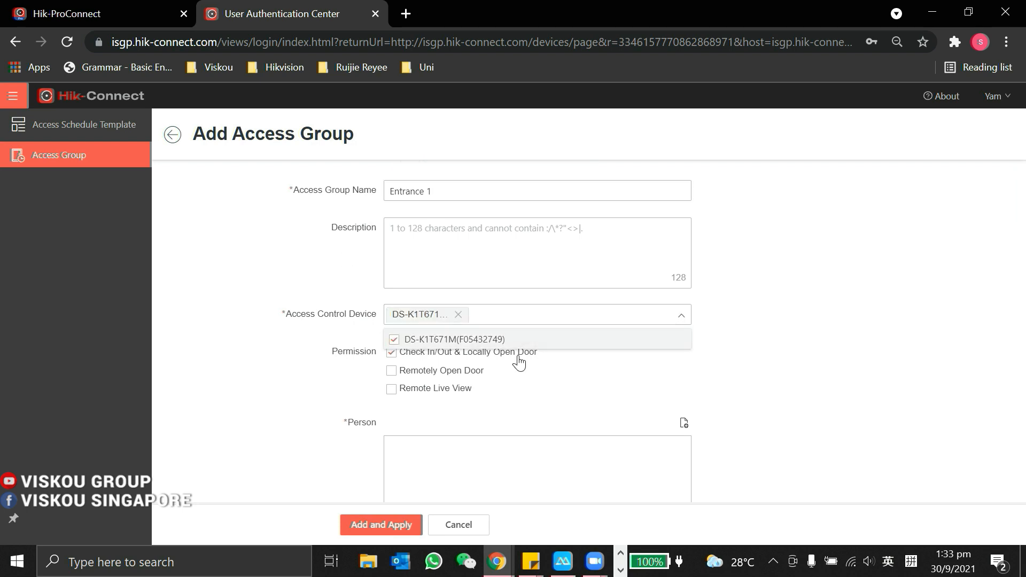
click(643, 393)
click(426, 394)
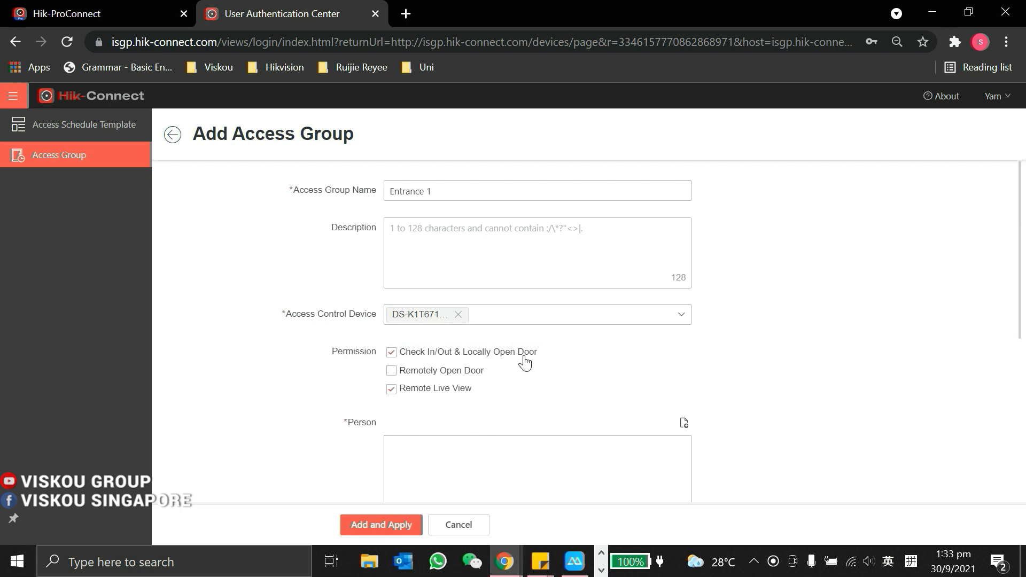
click(391, 371)
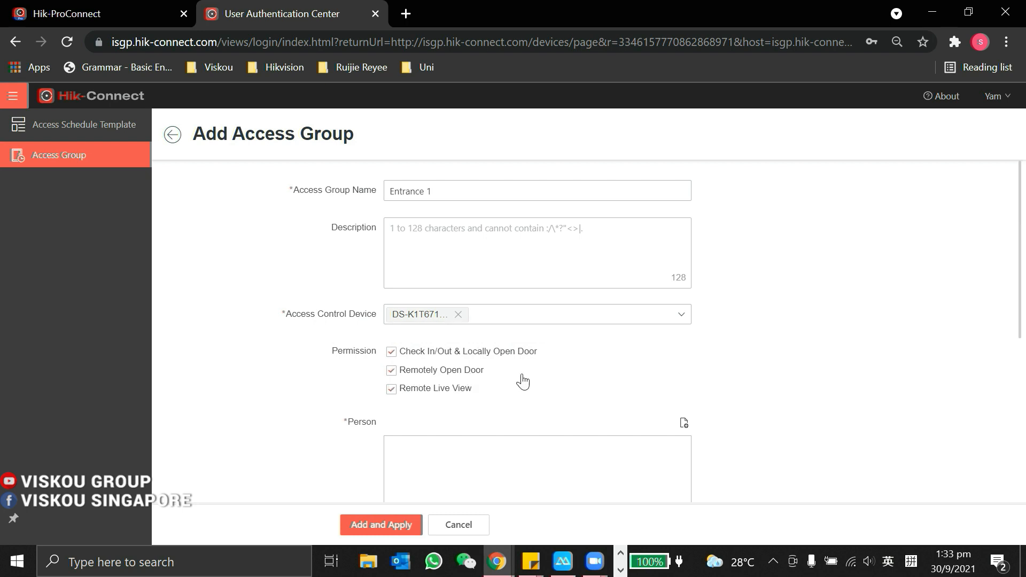
Step: Add person Test1 from the IT Team to the Entrance 1 group
scroll(443, 414, down, 3)
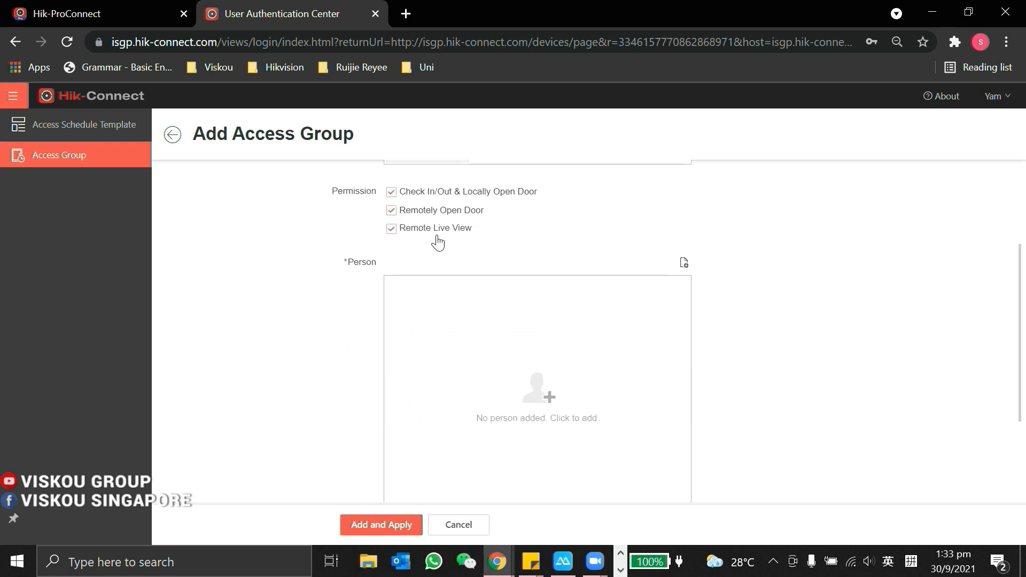
scroll(435, 238, down, 2)
scroll(547, 320, up, 2)
click(684, 263)
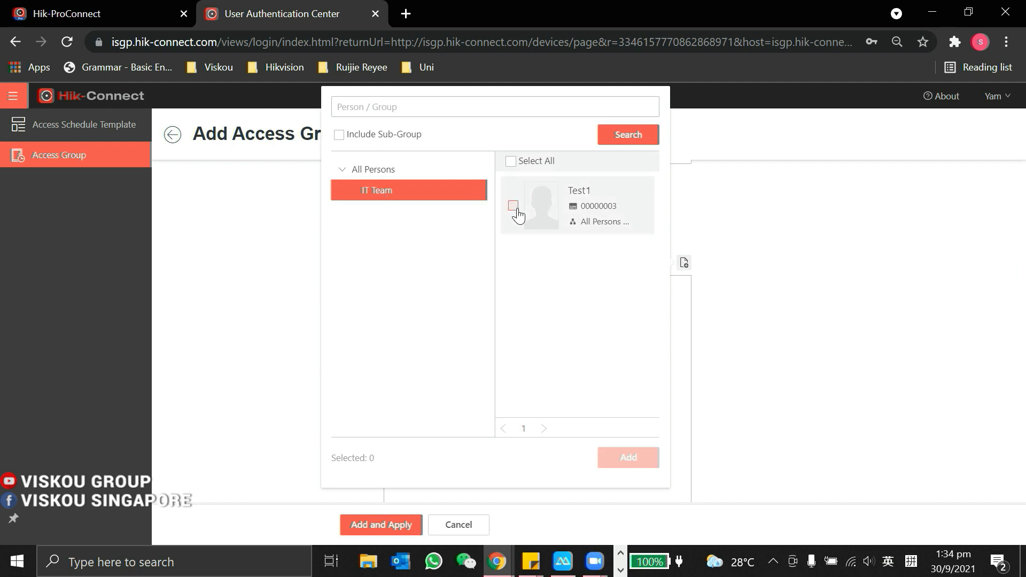
click(517, 210)
click(636, 458)
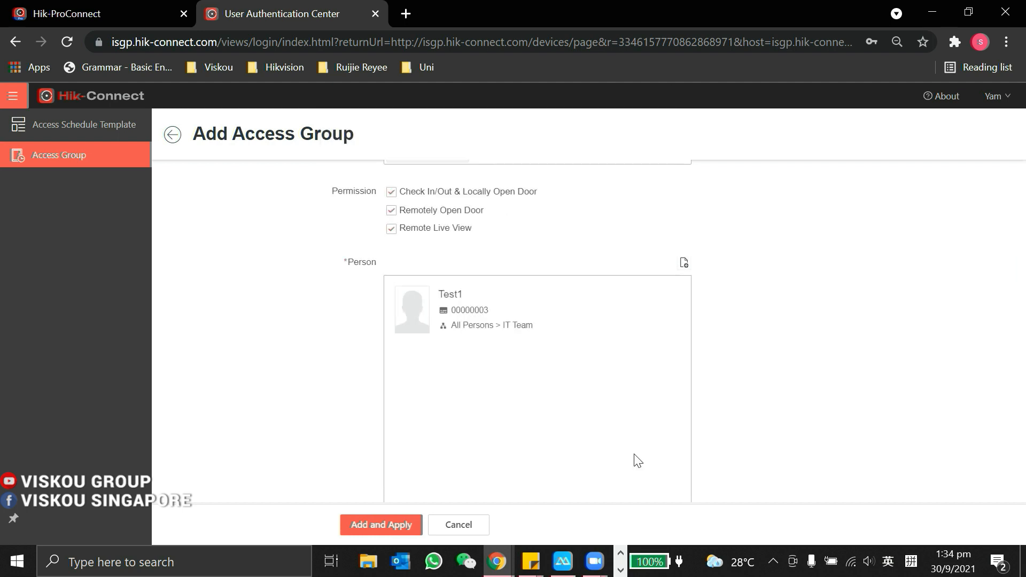
Step: Keep the All-Day Template schedule, then add and apply the Entrance 1 group
scroll(486, 331, down, 3)
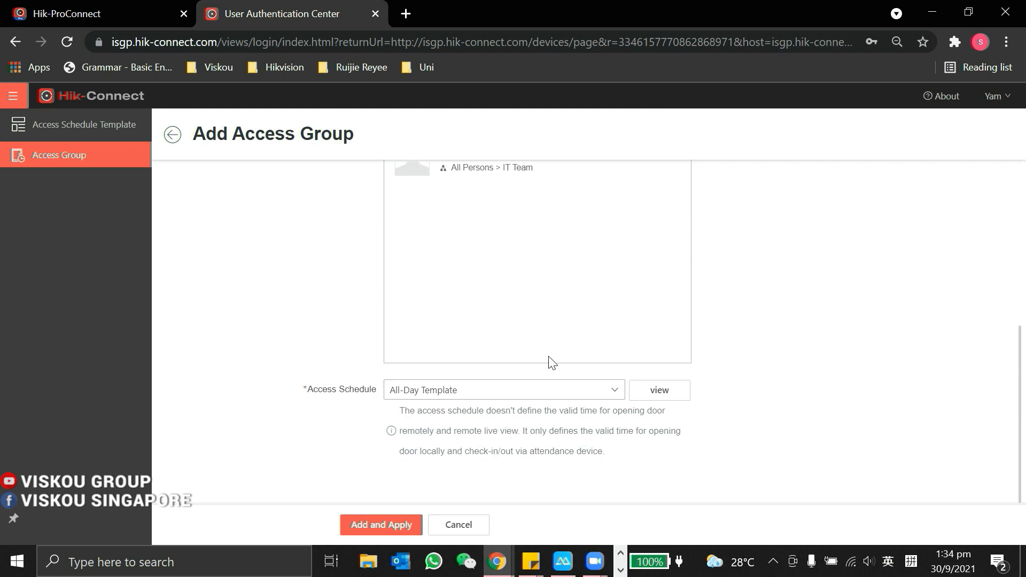
click(483, 392)
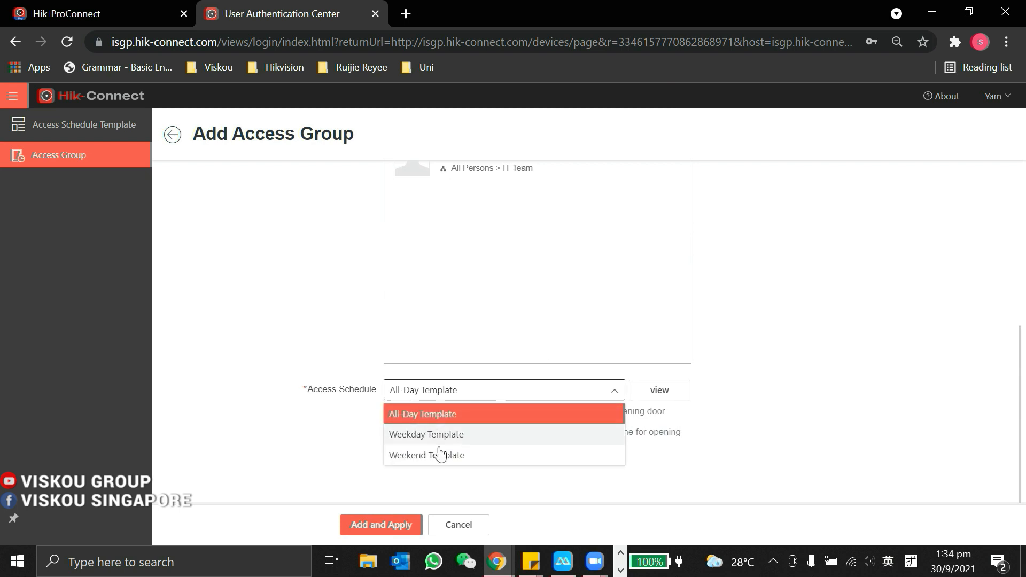
click(428, 415)
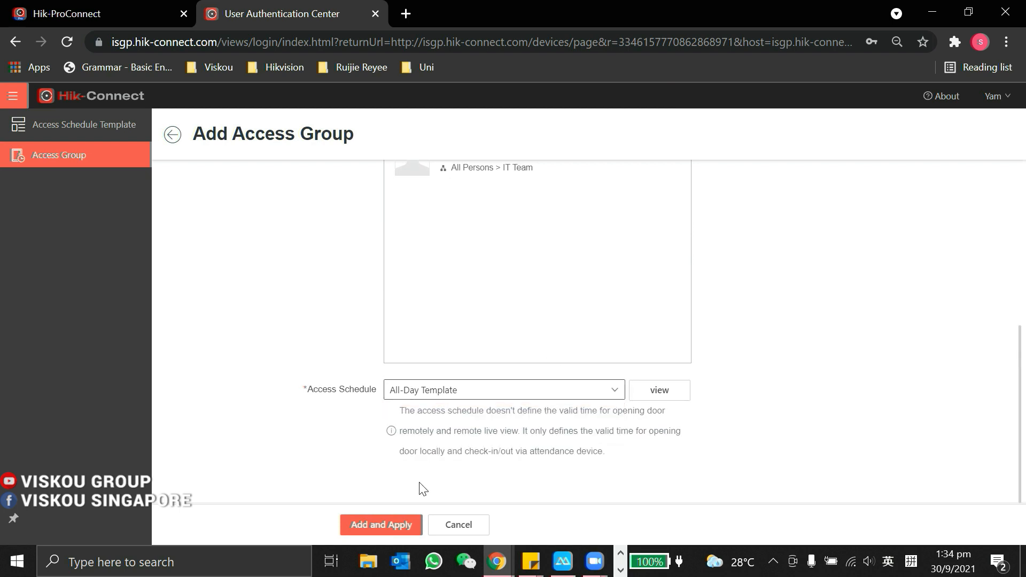
scroll(299, 351, up, 3)
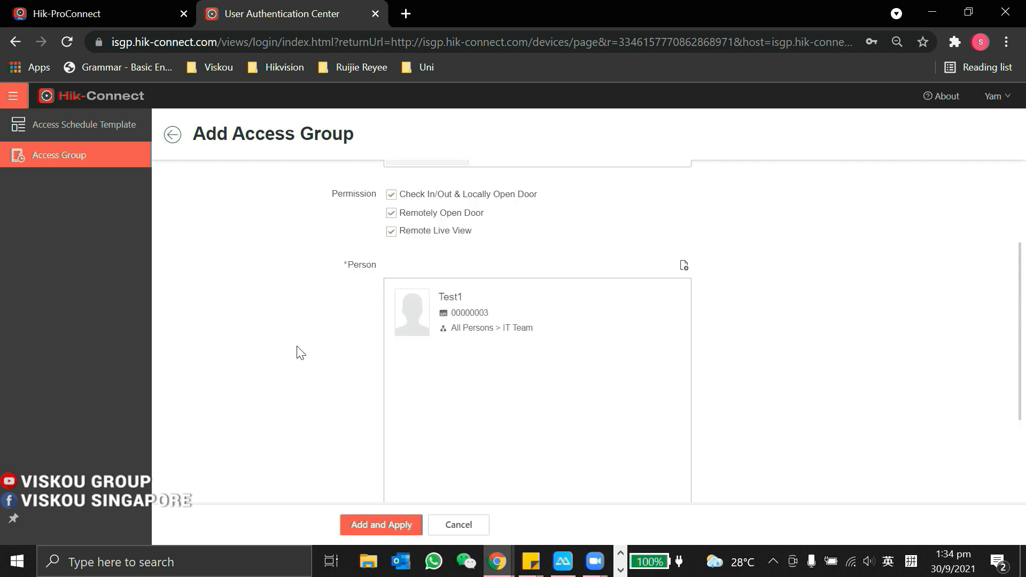
scroll(299, 352, up, 3)
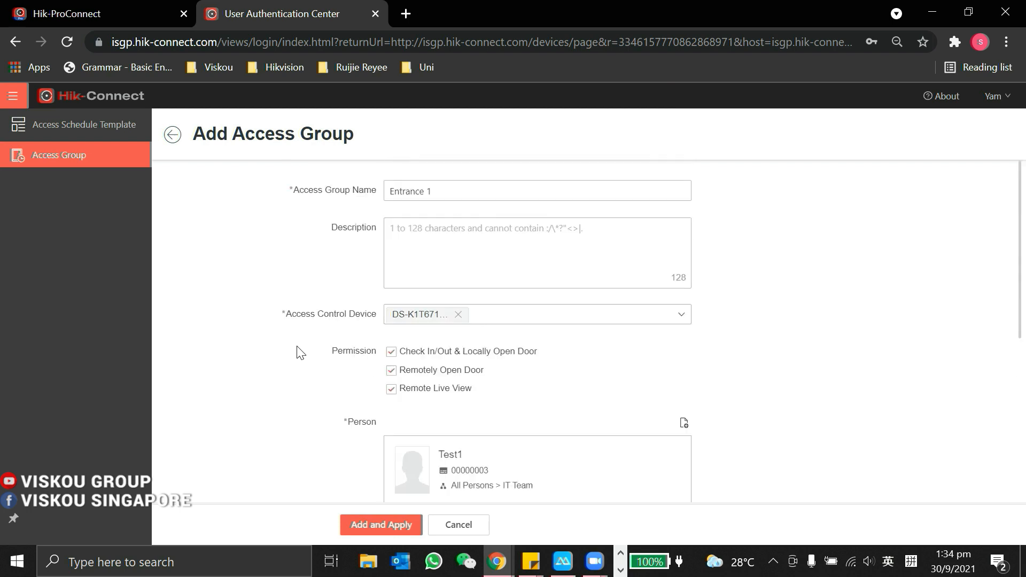
click(372, 528)
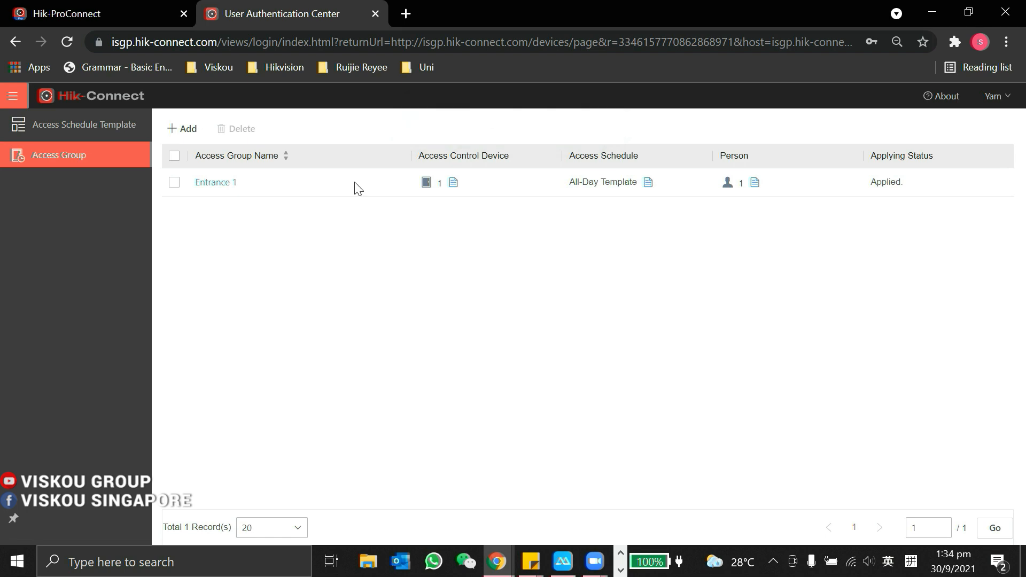
Step: Check Entrance 1's device DS-K1T671M(F05432749), all-week all-day schedule and person Test1, then open the menu
click(454, 184)
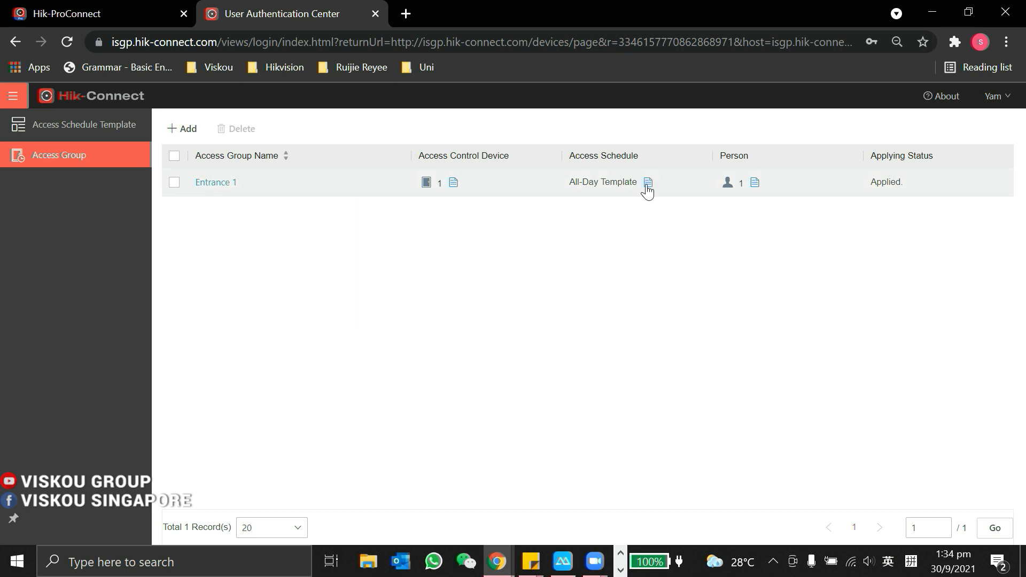
mouse_move(649, 187)
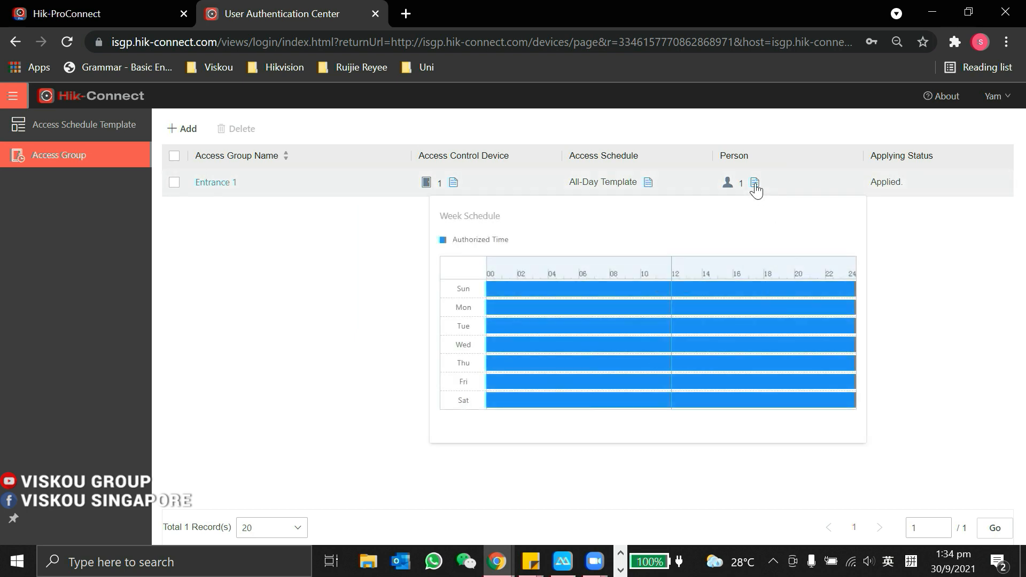
mouse_move(755, 184)
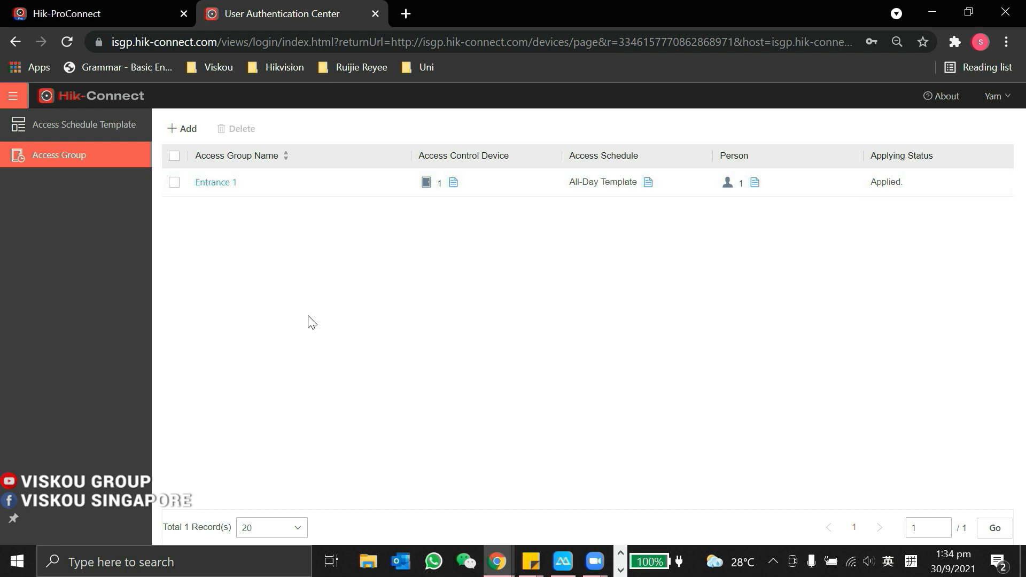
mouse_move(13, 97)
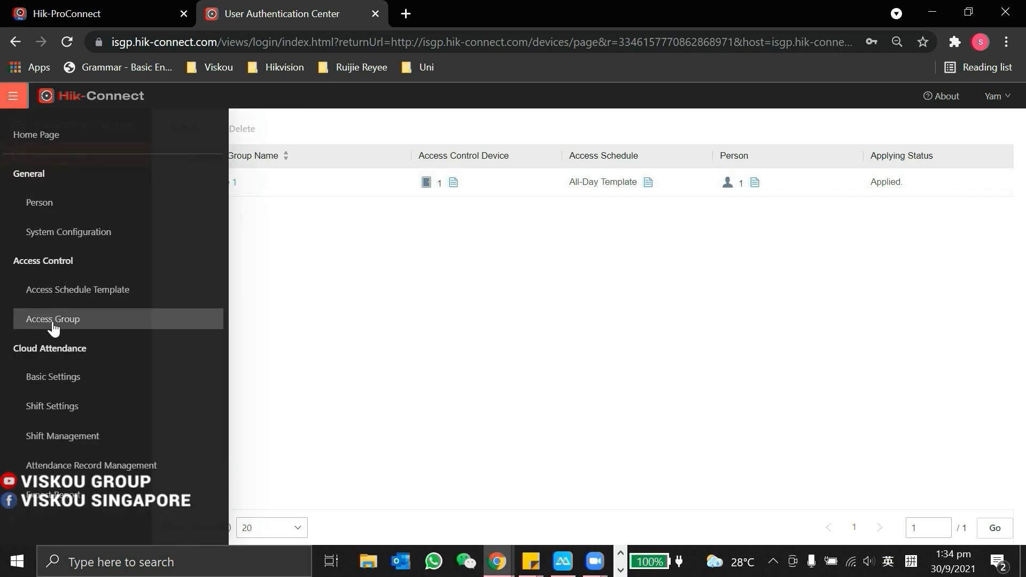
Step: Switch on workday overtime calculation in Cloud Attendance Basic Settings and save it, then view Leave Types
click(65, 380)
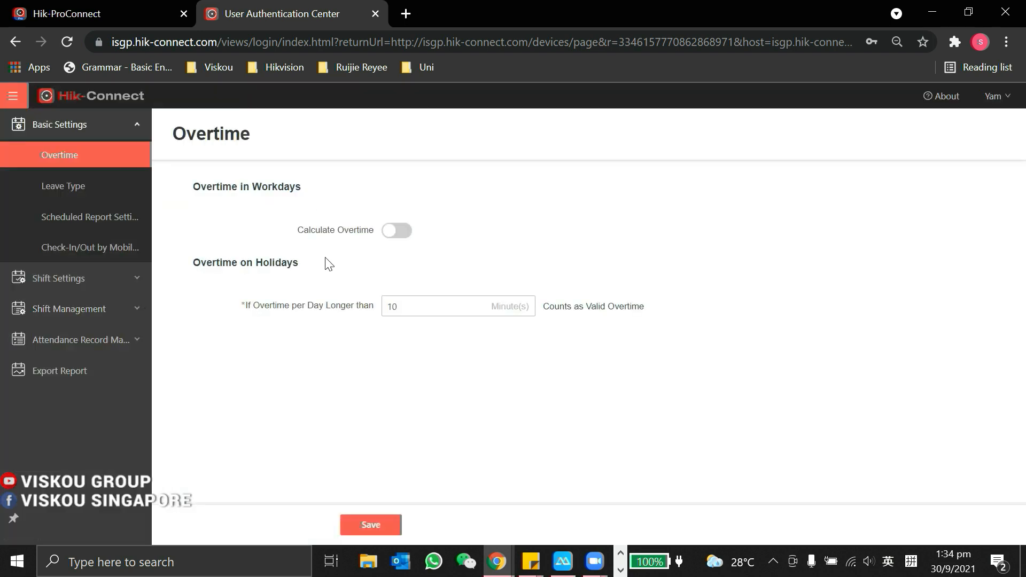
click(394, 232)
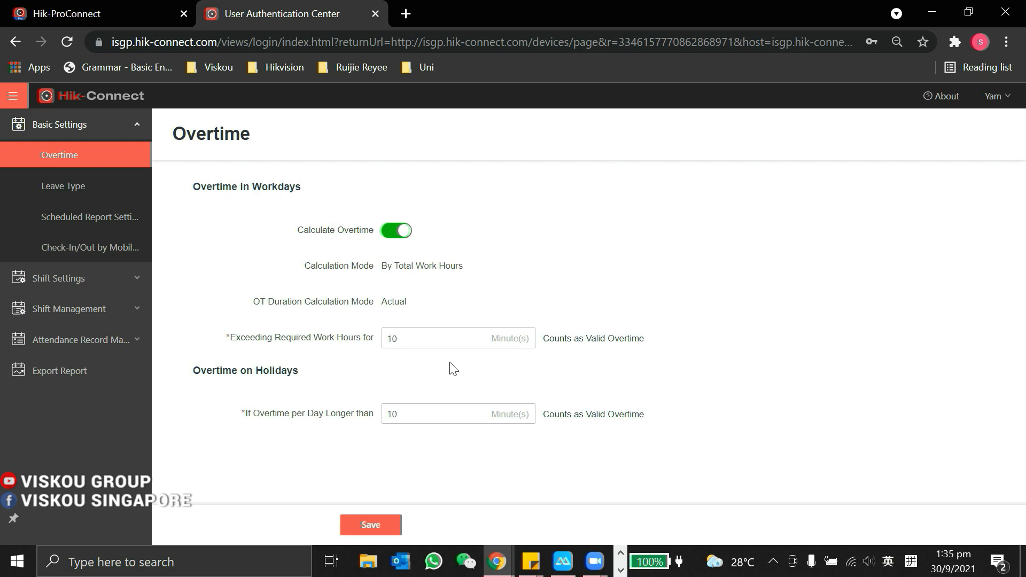
click(370, 526)
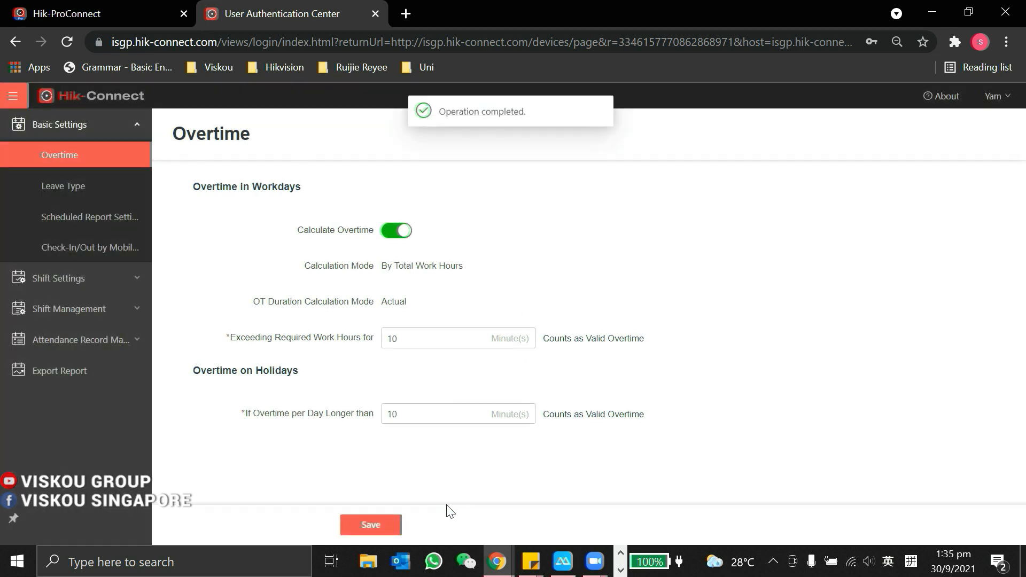
click(80, 188)
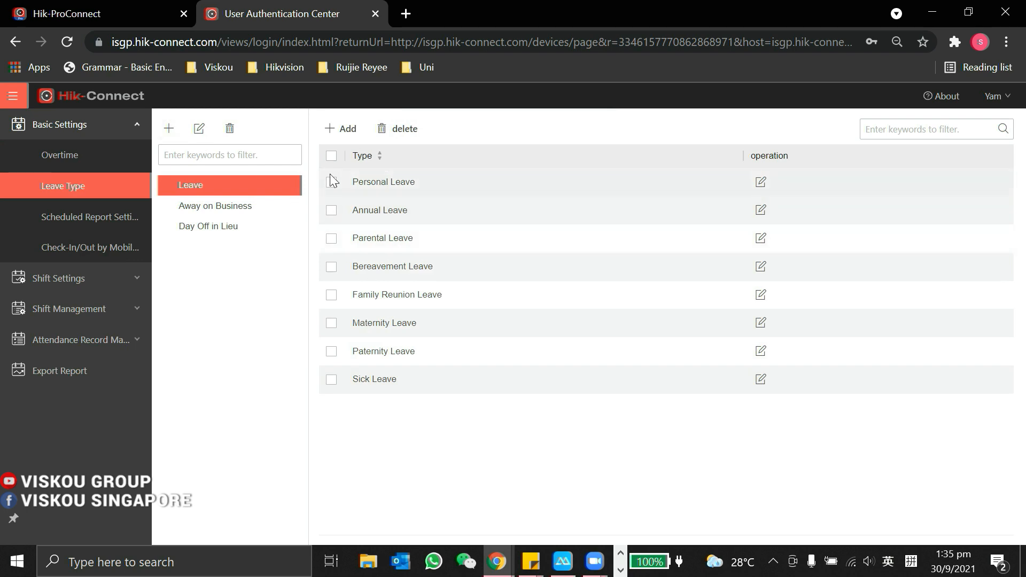
Step: Browse the Away on Business, Day Off in Lieu and Leave categories, then open Scheduled Report Settings
click(227, 210)
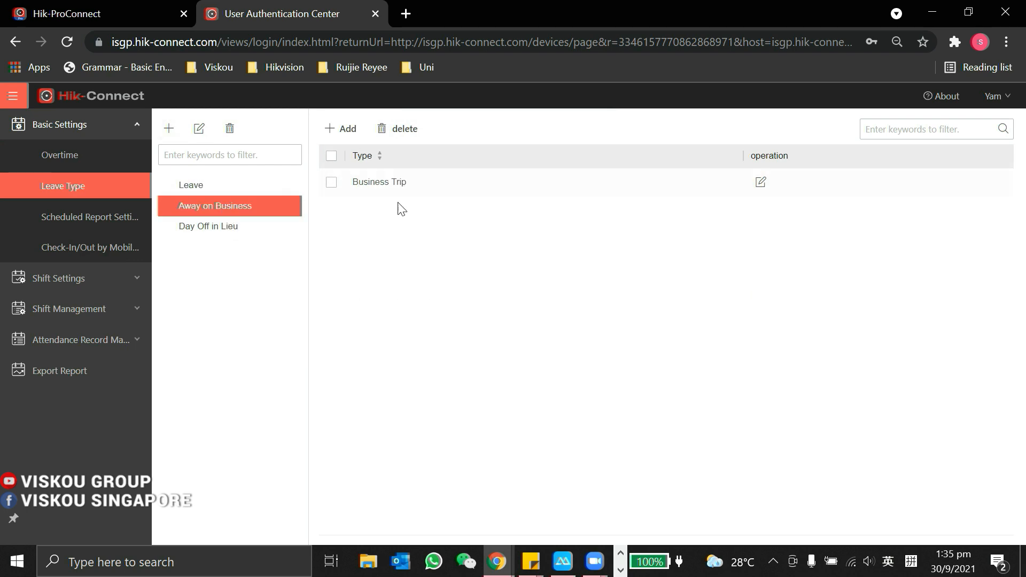
click(231, 226)
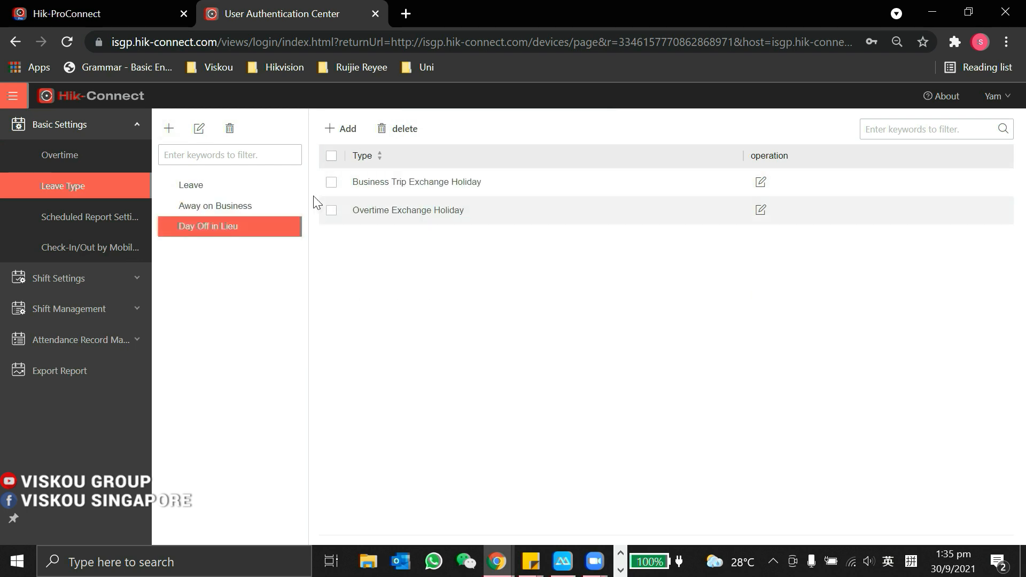
click(227, 187)
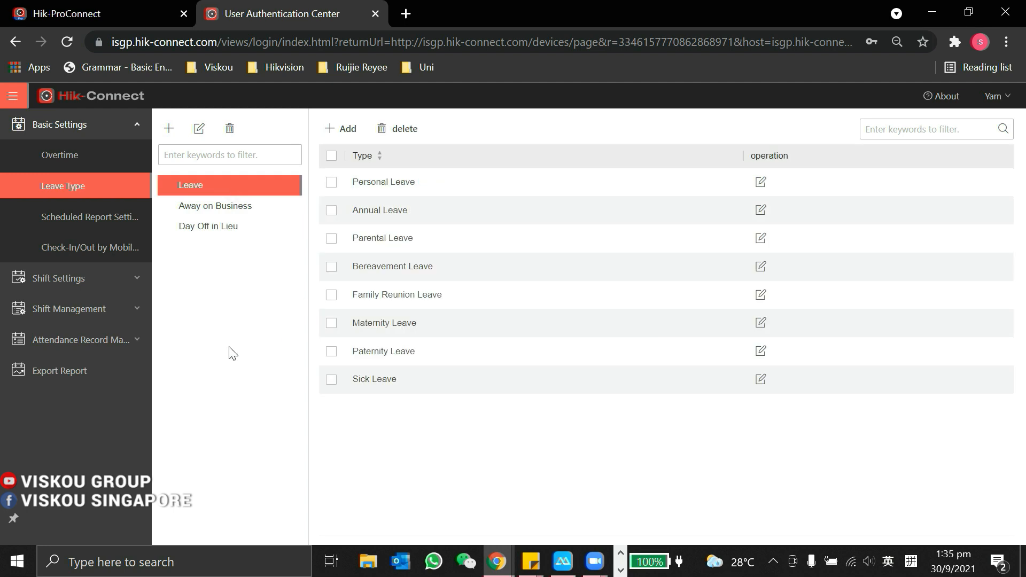
click(83, 220)
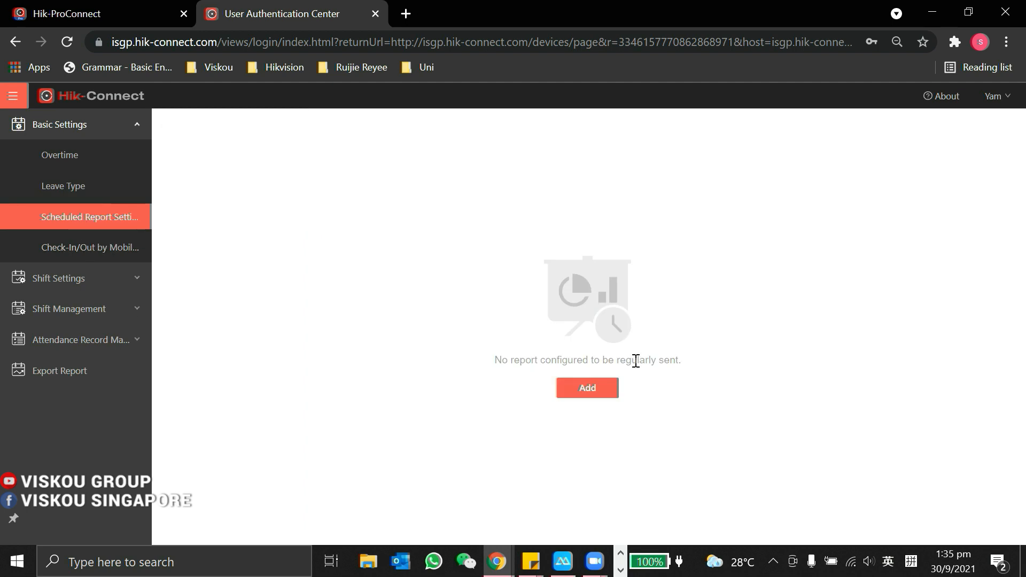
Step: Set up a new Daily Report scheduled report targeting IT Team, then go to mobile check-in/out settings
click(582, 396)
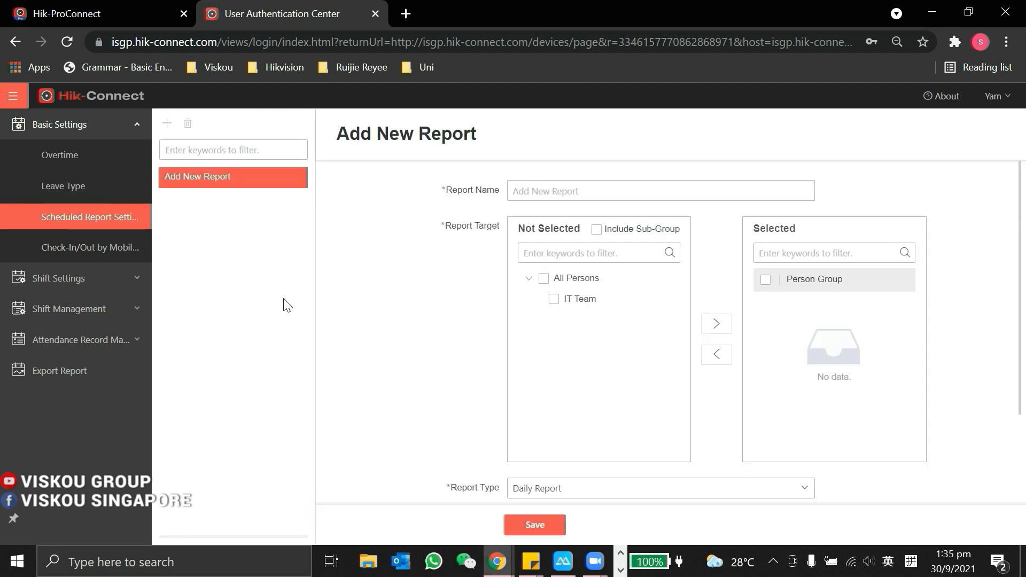
click(593, 298)
scroll(622, 347, down, 2)
click(567, 374)
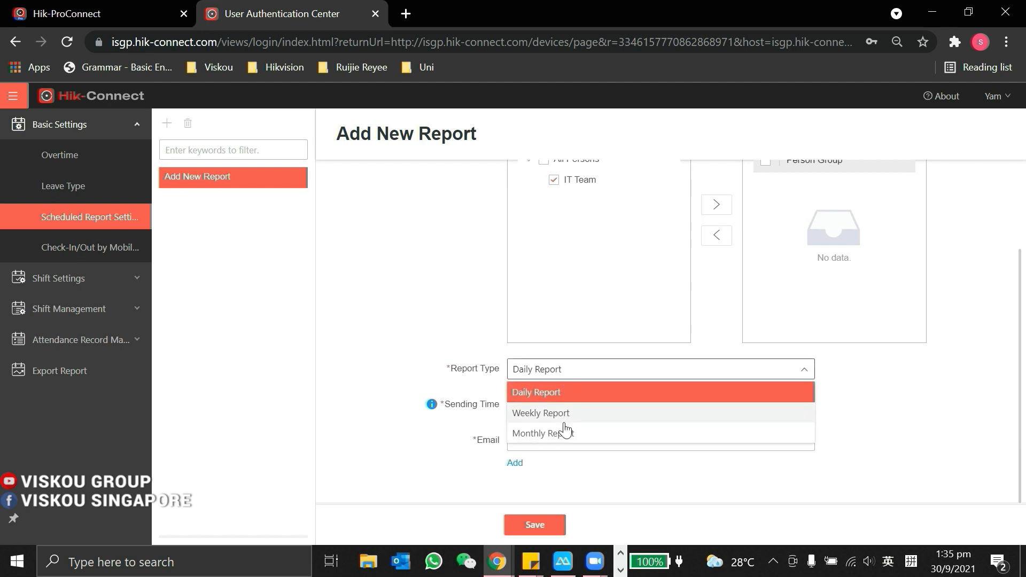
click(555, 378)
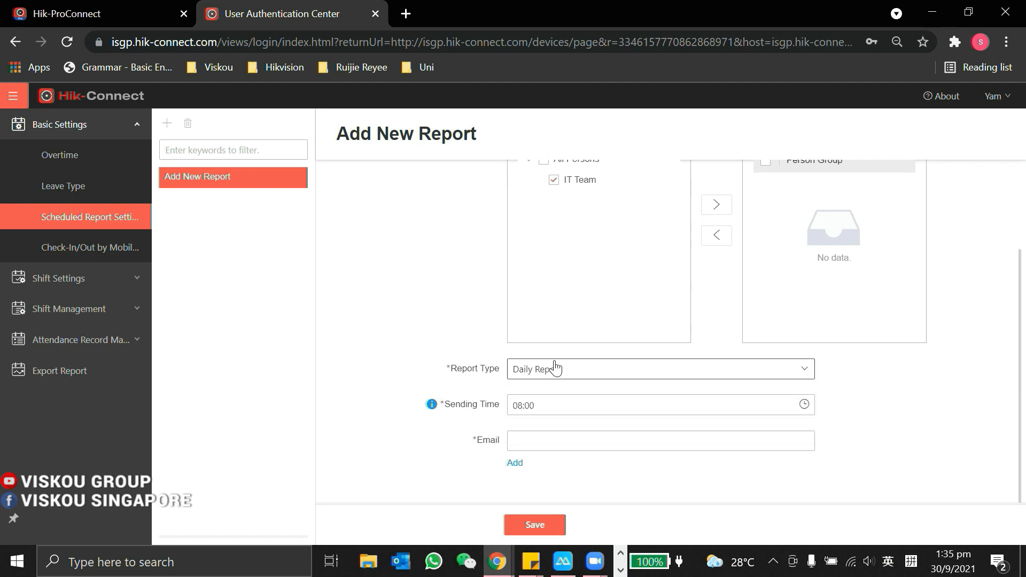
click(536, 443)
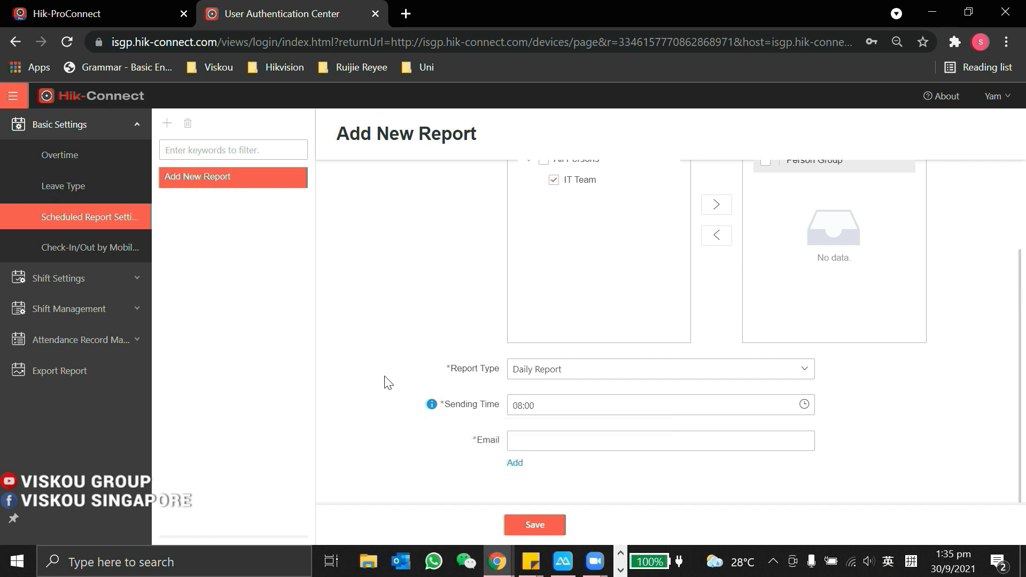
scroll(388, 383, up, 2)
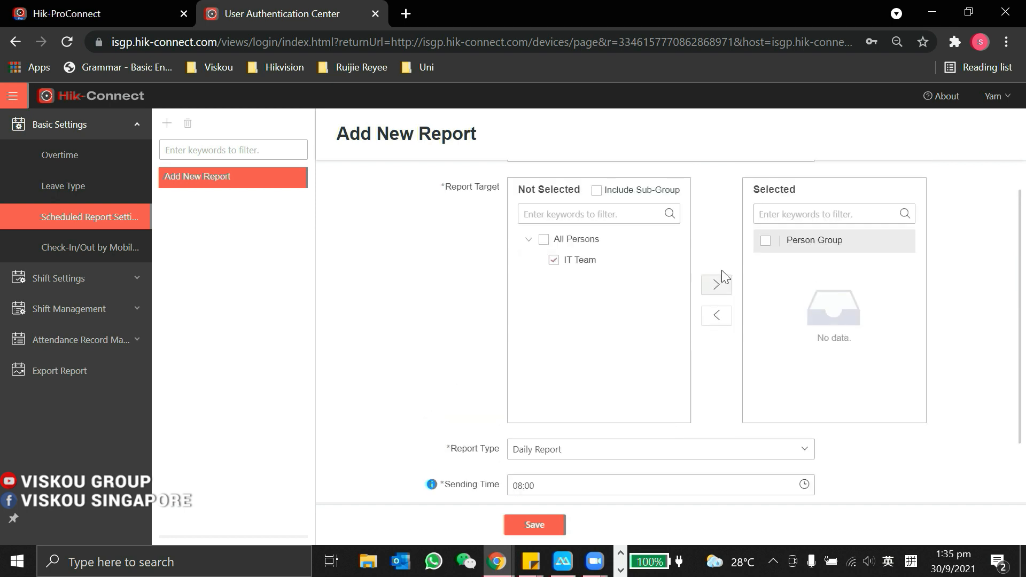
click(718, 285)
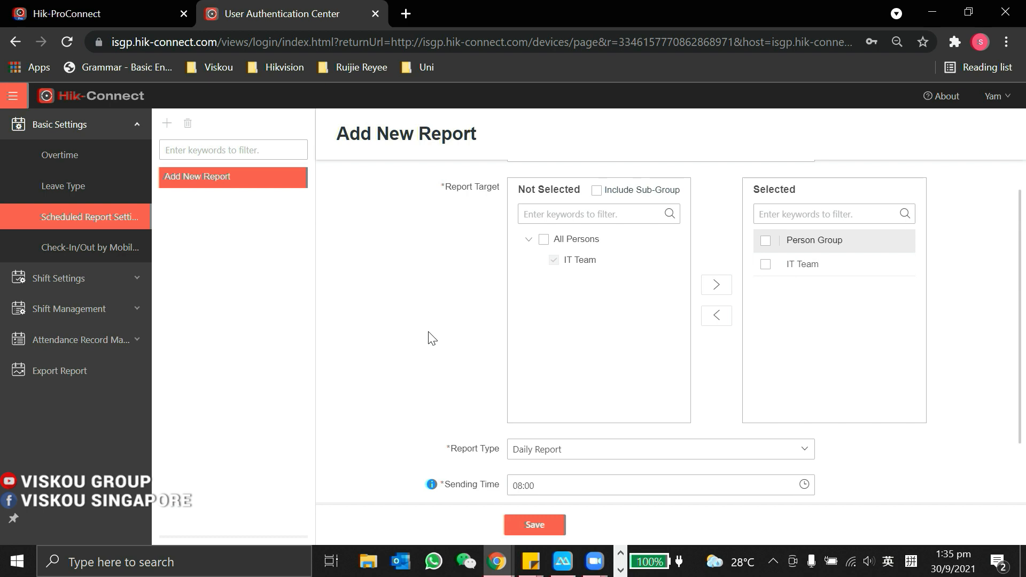
click(86, 251)
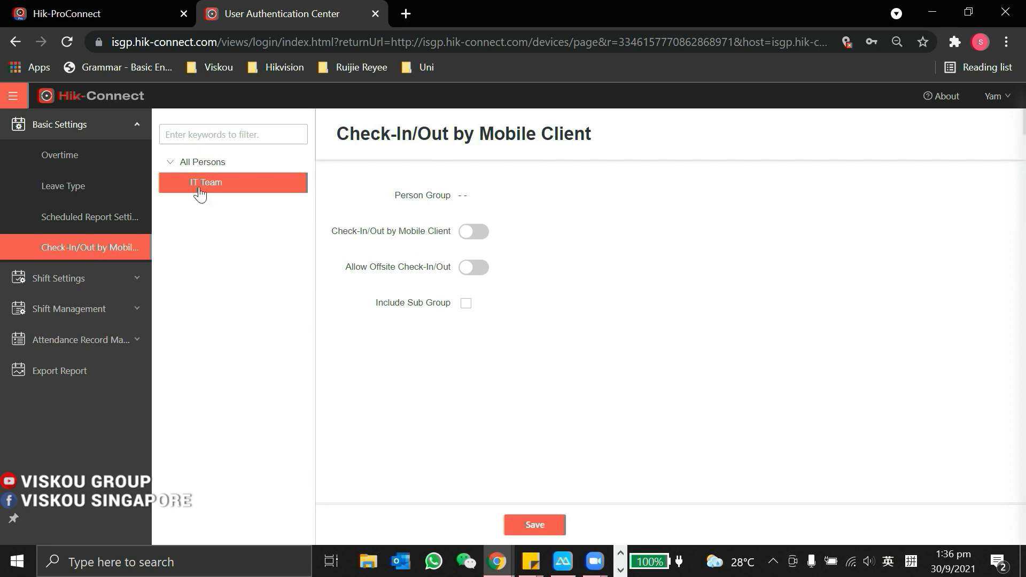
Step: Turn on Check-In/Out by Mobile Client for IT Team and begin adding an attendance site
click(474, 232)
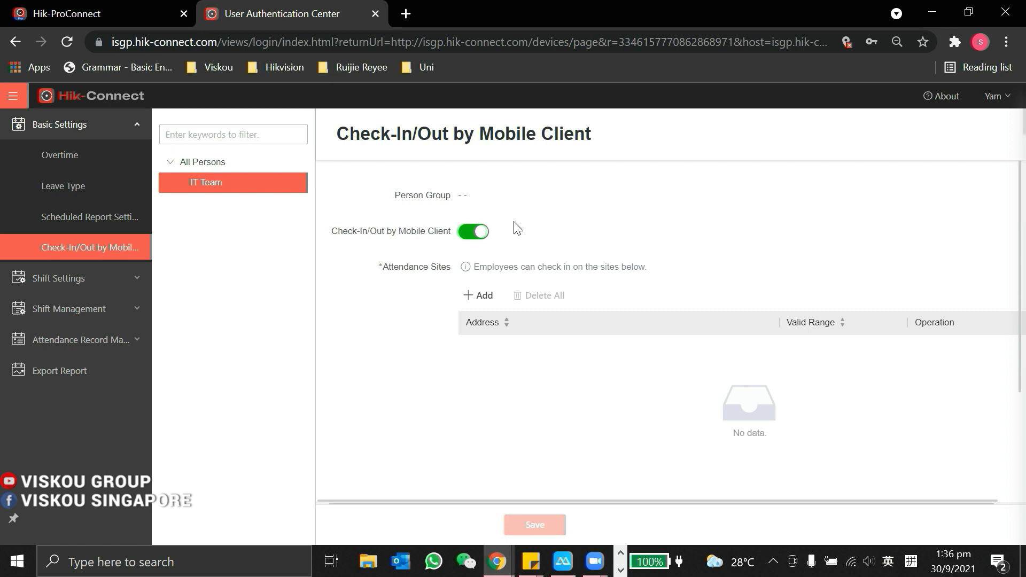
click(481, 300)
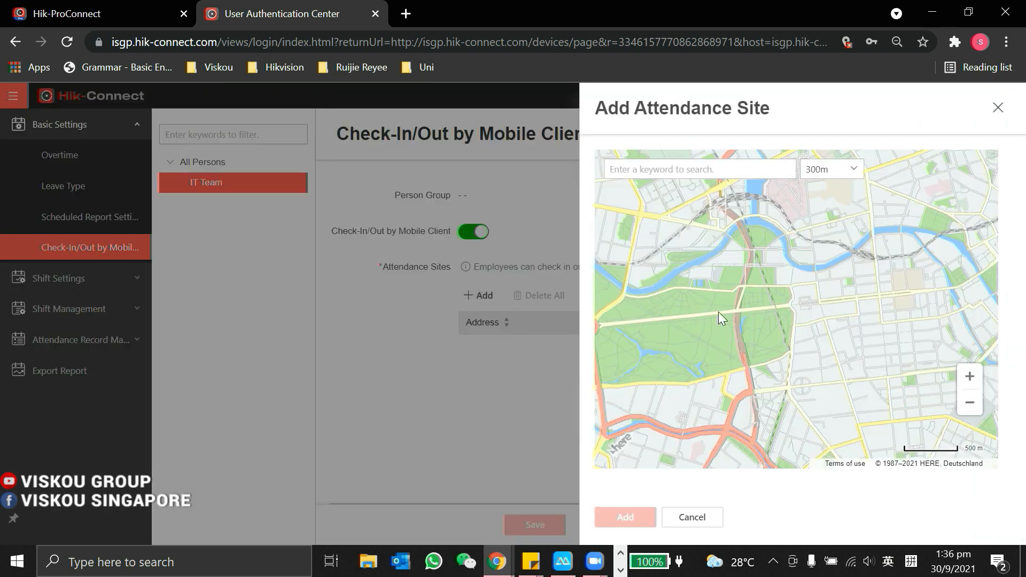
Step: Search 'bukit batok' and add Bukit Batok, Singapore as an attendance site with 300m valid range
click(708, 170)
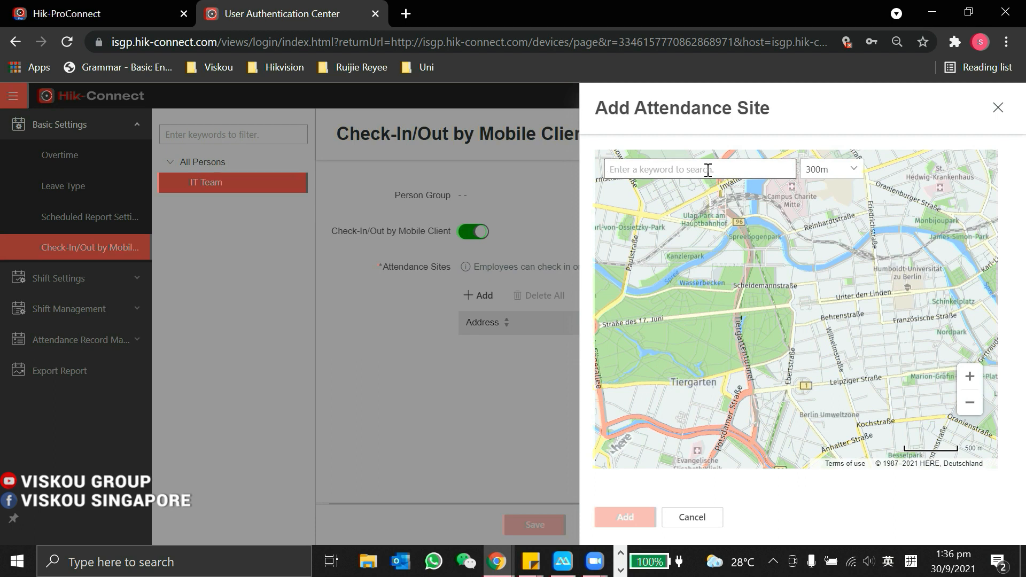
text(bukit batok)
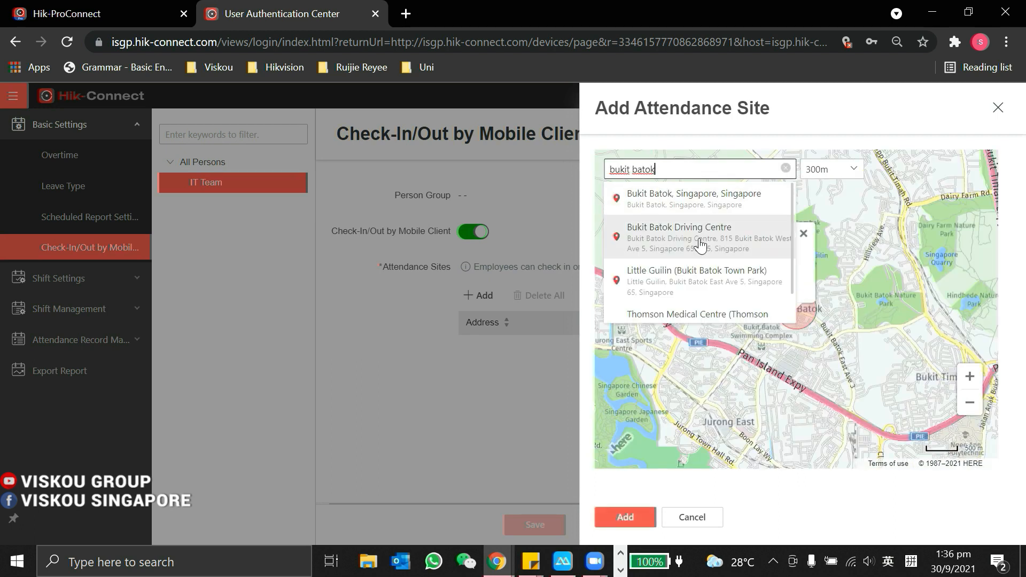
click(699, 199)
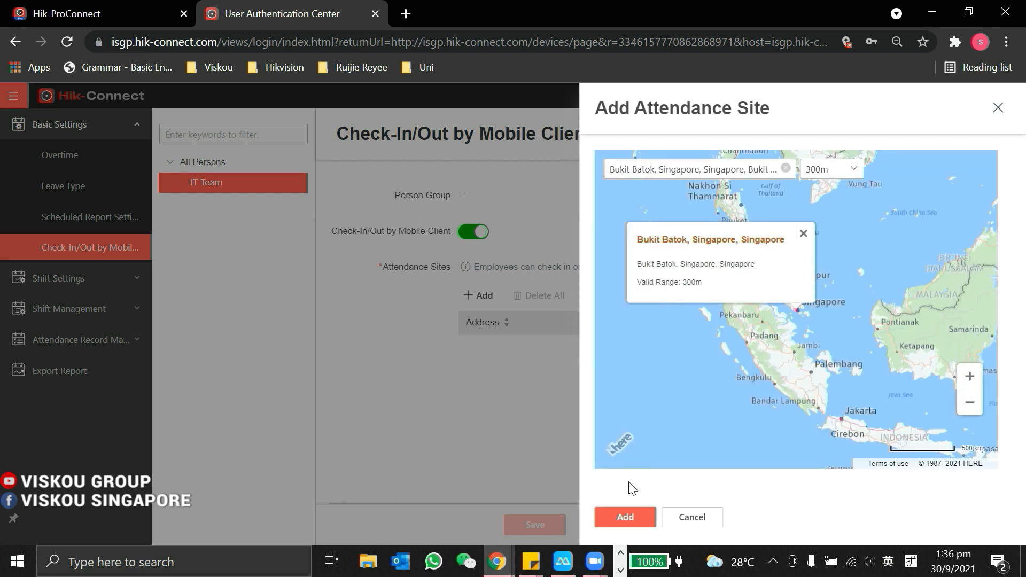
click(821, 170)
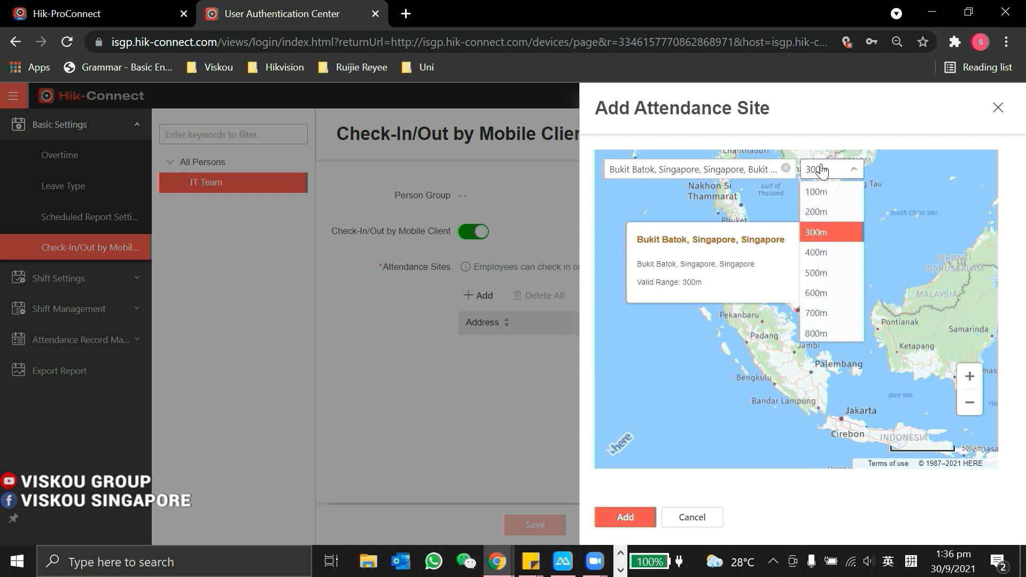
click(821, 170)
click(823, 171)
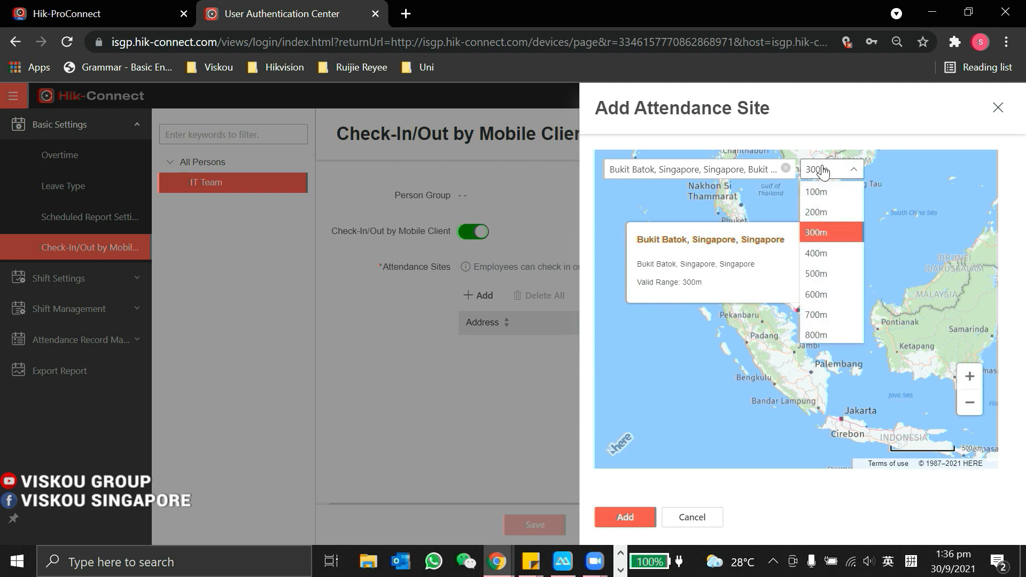
click(822, 170)
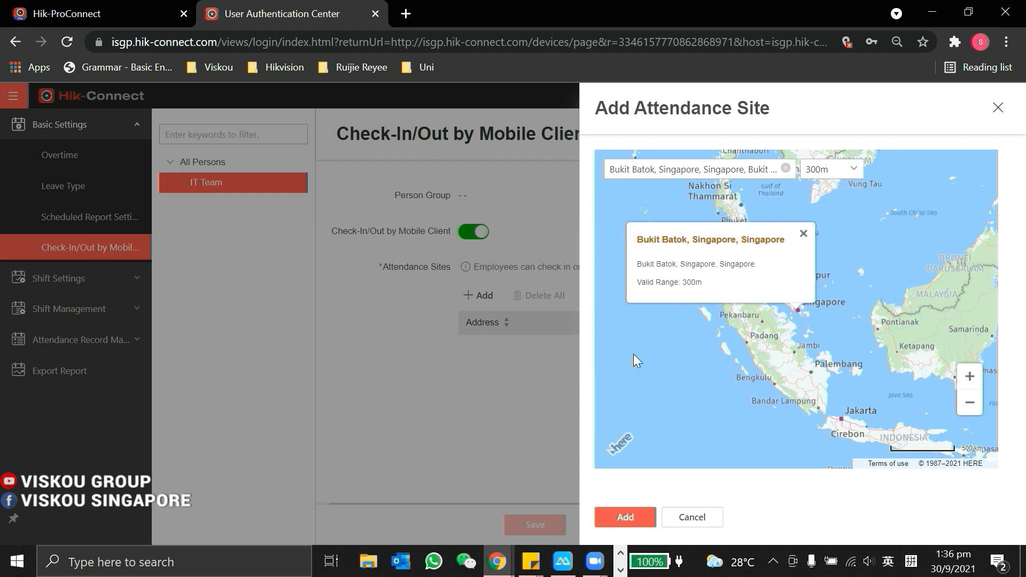
click(620, 514)
scroll(588, 497, down, 3)
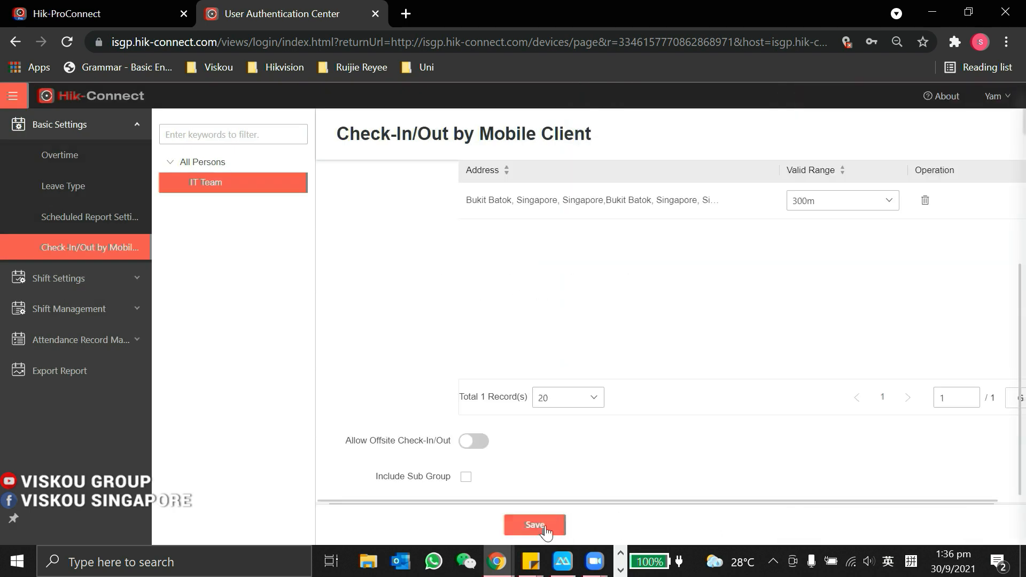
Step: Allow offsite check-in/out for IT Team and save the mobile check-in/out settings
click(477, 442)
scroll(415, 331, up, 3)
scroll(415, 332, down, 3)
click(535, 522)
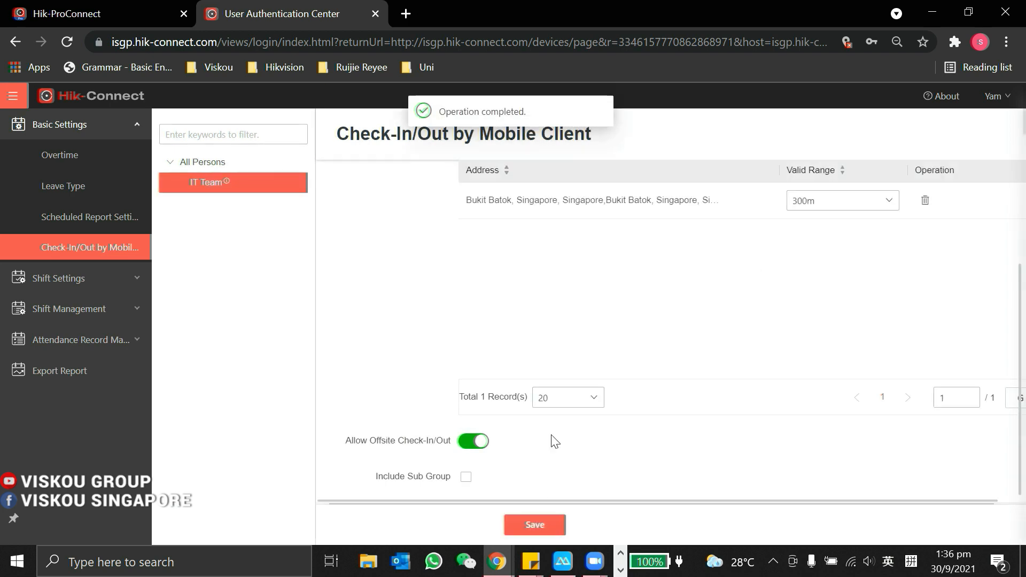
scroll(550, 426, up, 3)
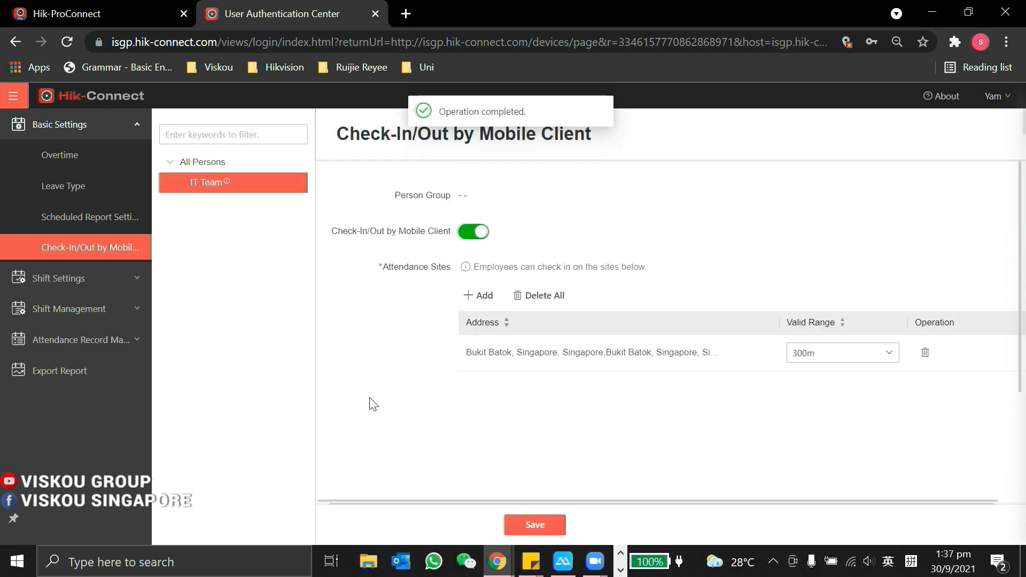
click(48, 275)
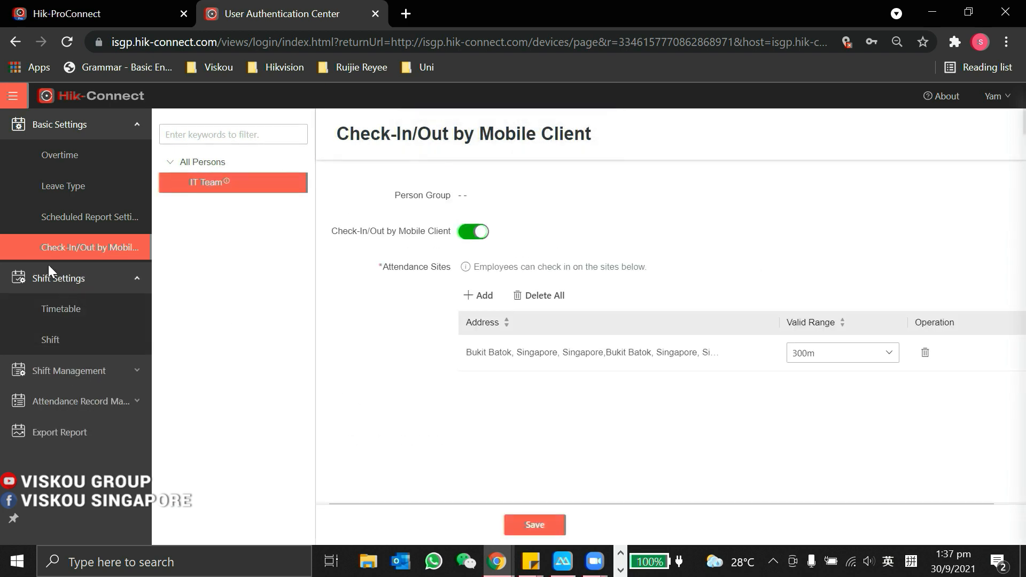
Step: Start a new timetable named Test, keeping work hours 09:00–18:00
click(85, 310)
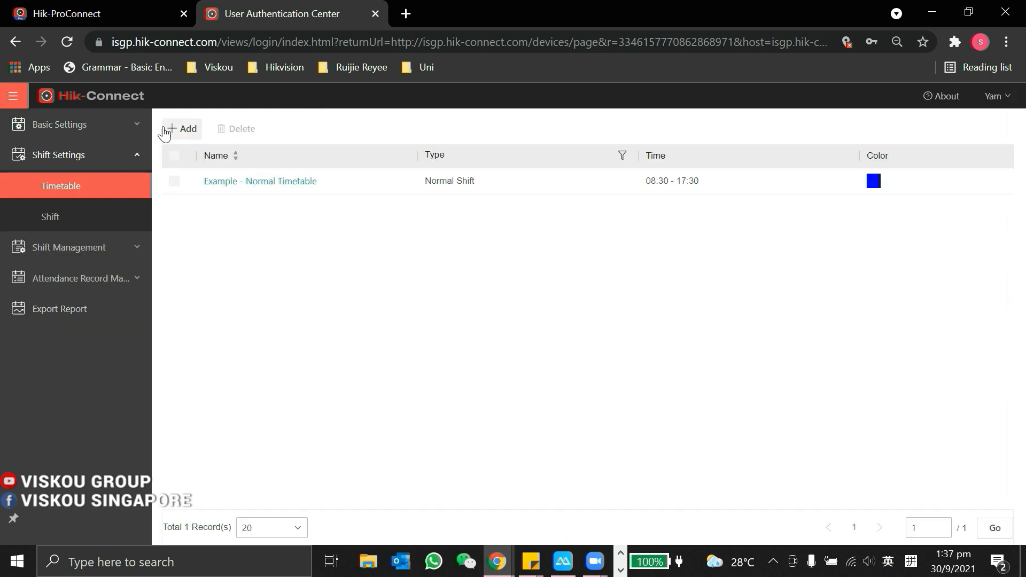
click(183, 130)
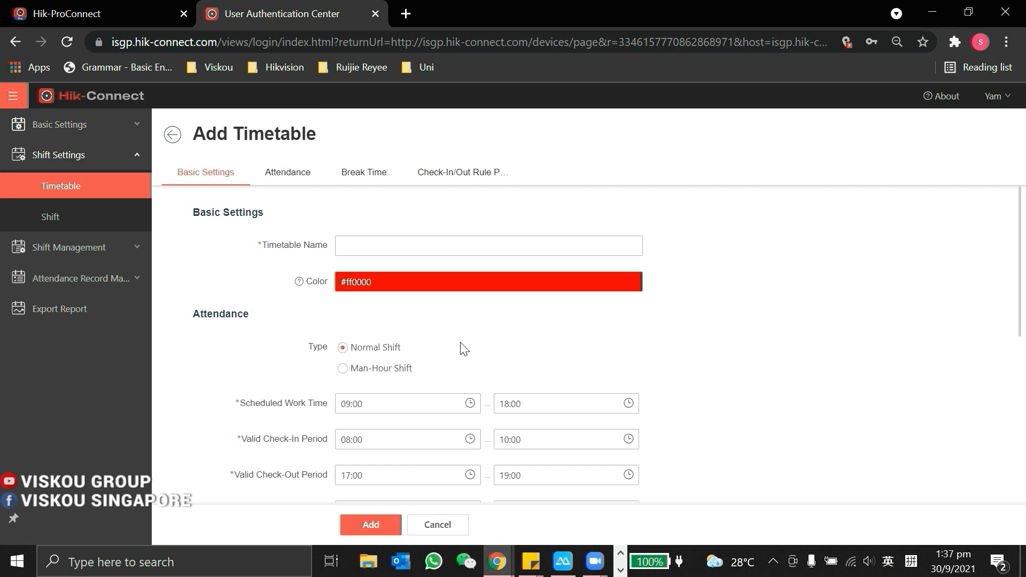
scroll(488, 325, down, 2)
scroll(489, 325, up, 2)
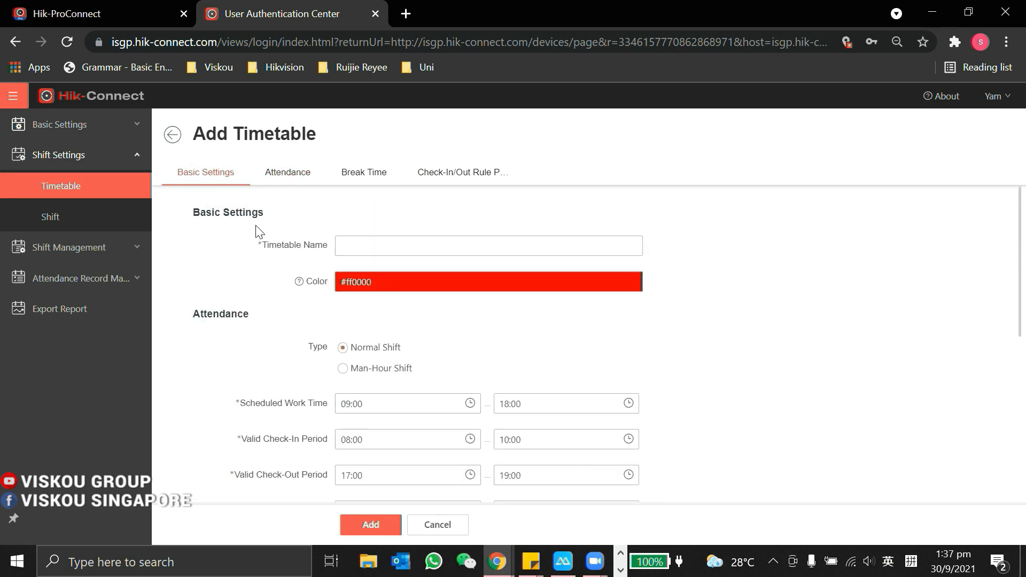
click(380, 244)
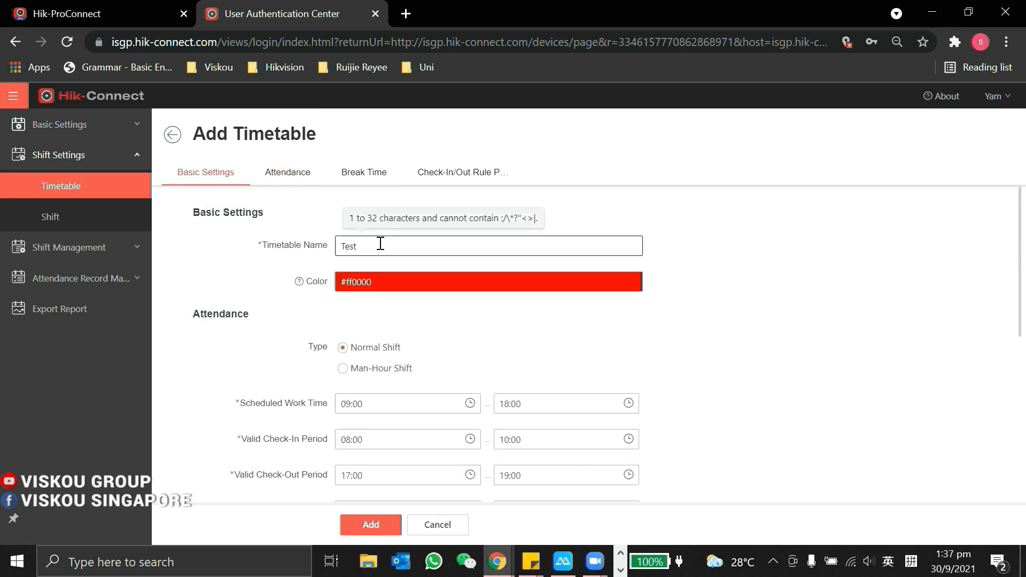
scroll(281, 325, down, 1)
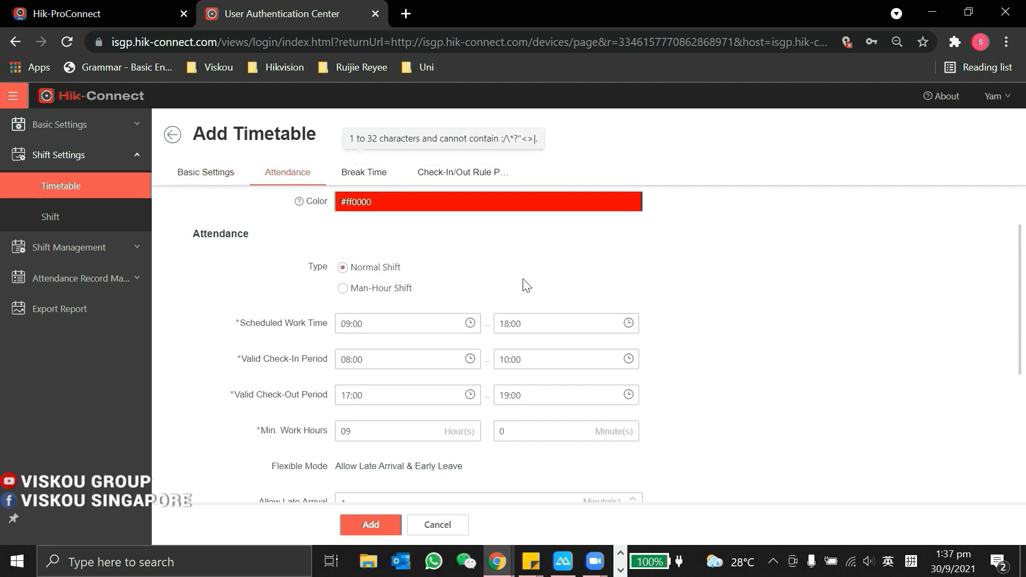
scroll(526, 286, down, 1)
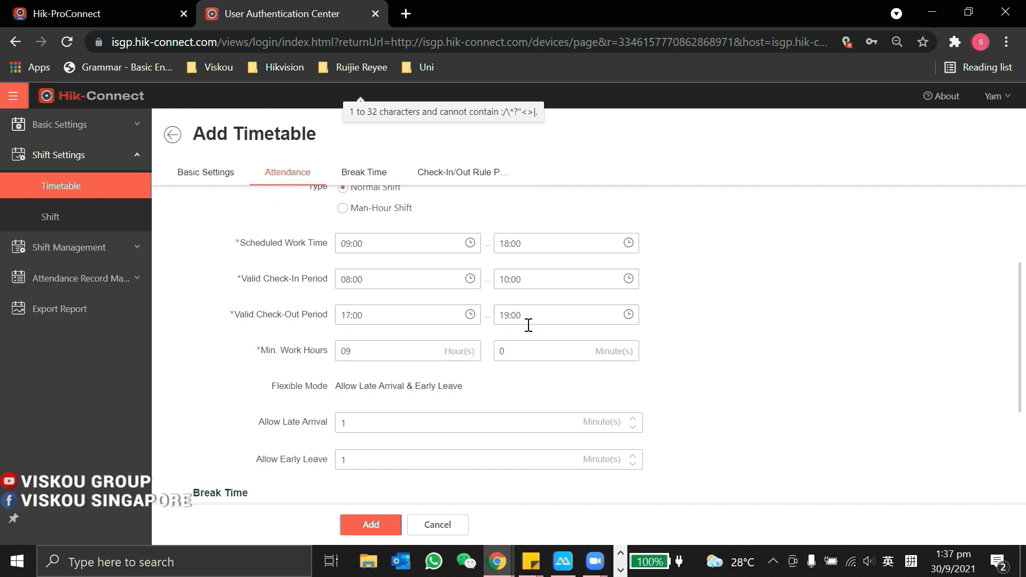
scroll(526, 323, down, 1)
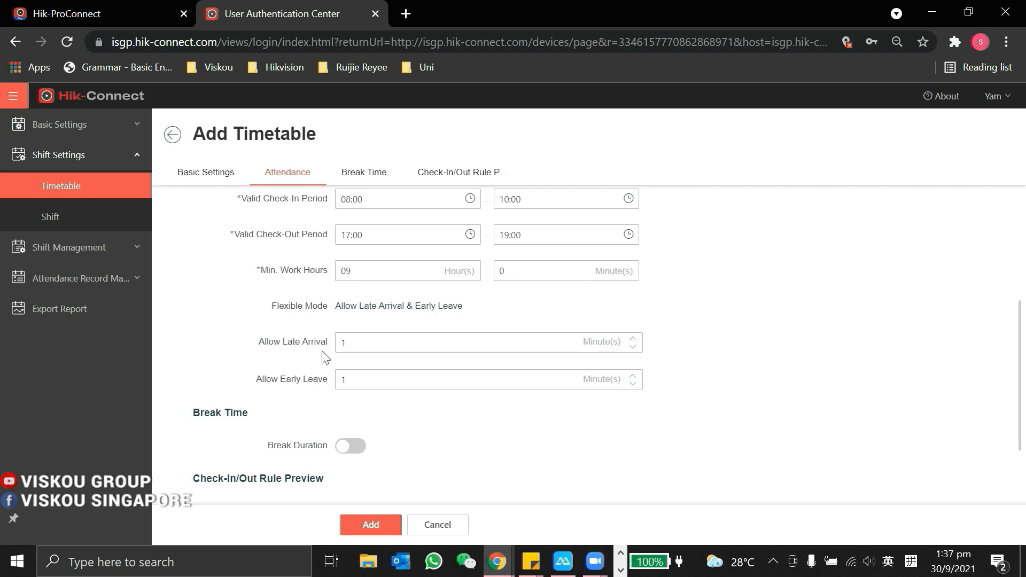
scroll(504, 323, down, 1)
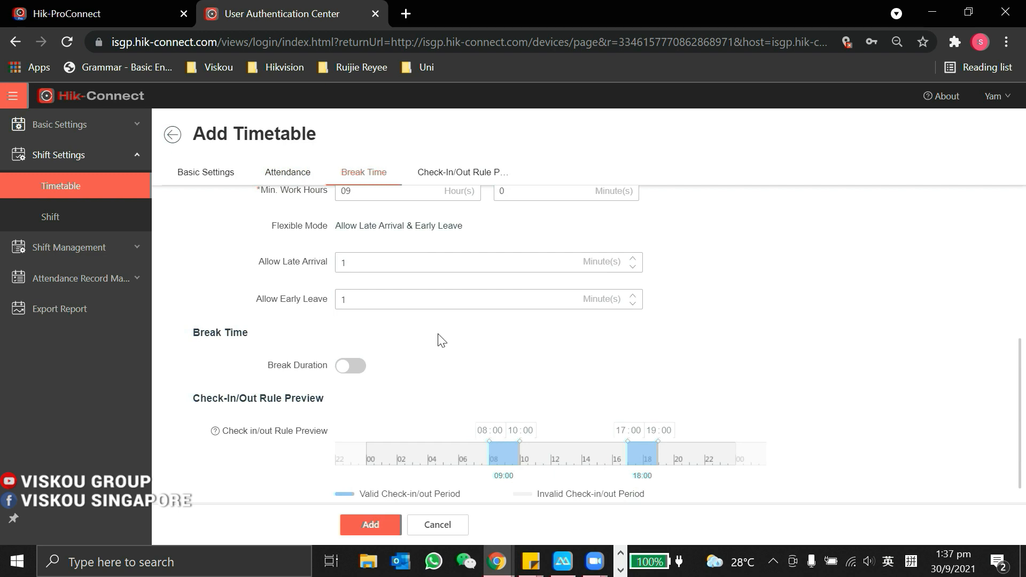
scroll(432, 337, down, 1)
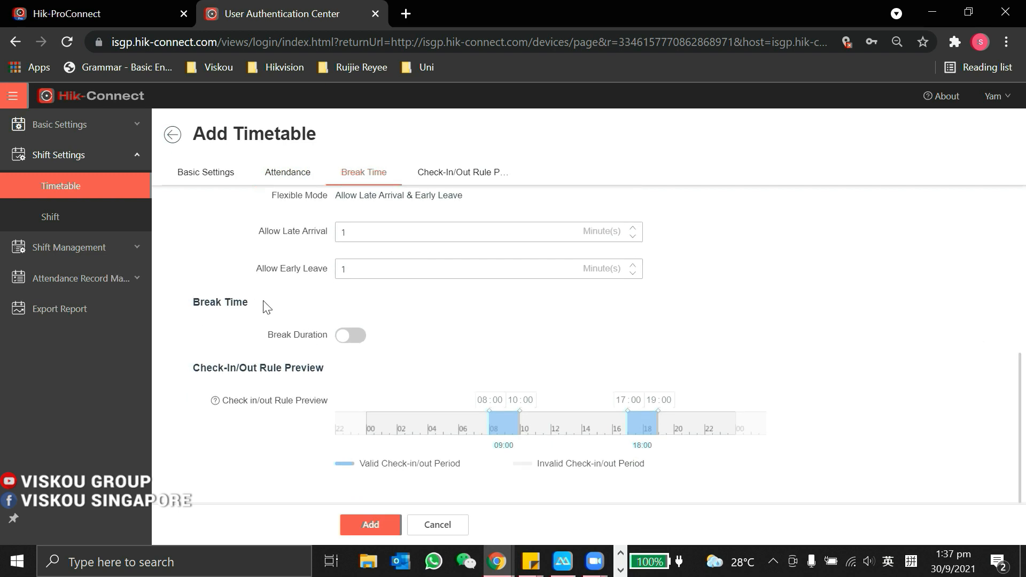
Step: Enable a 12:00–13:00 break and add the Test timetable
click(344, 337)
scroll(374, 304, down, 1)
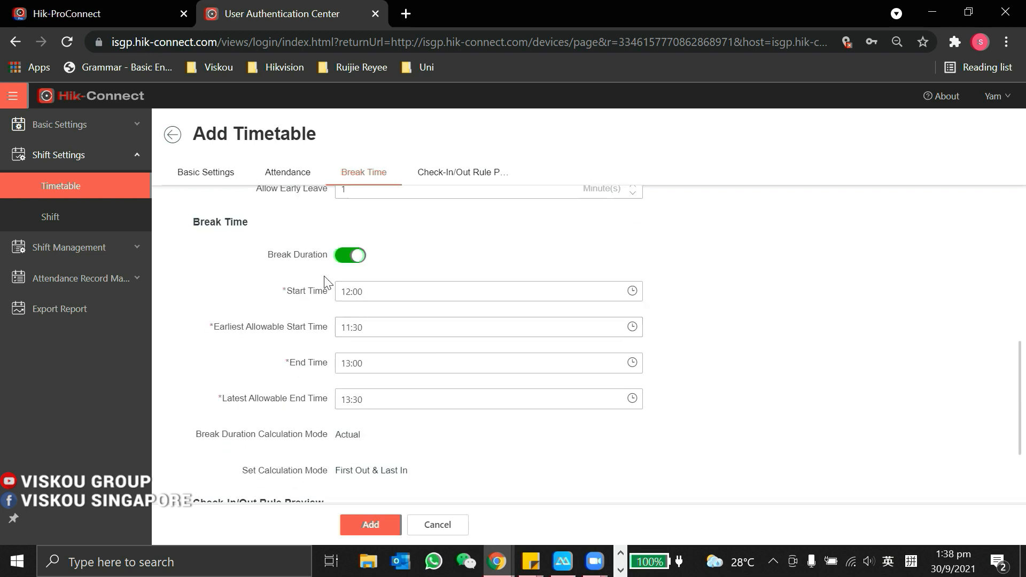
scroll(363, 321, down, 1)
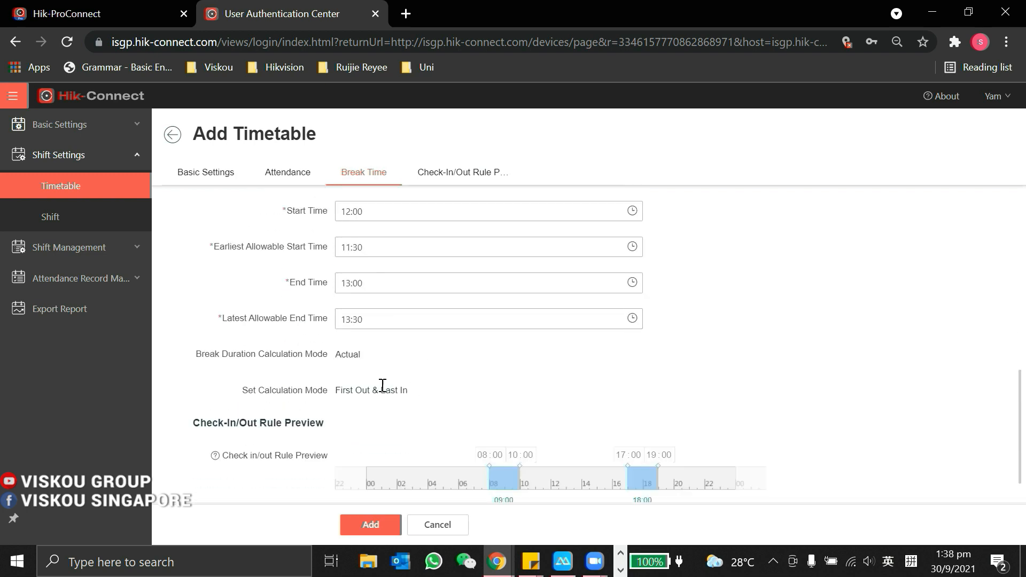
scroll(383, 385, down, 1)
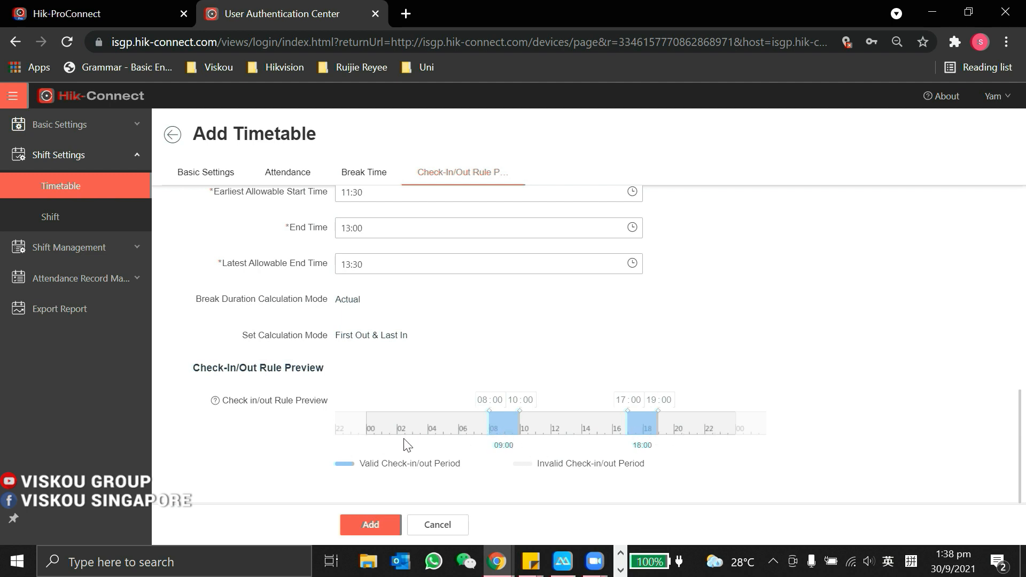
click(369, 524)
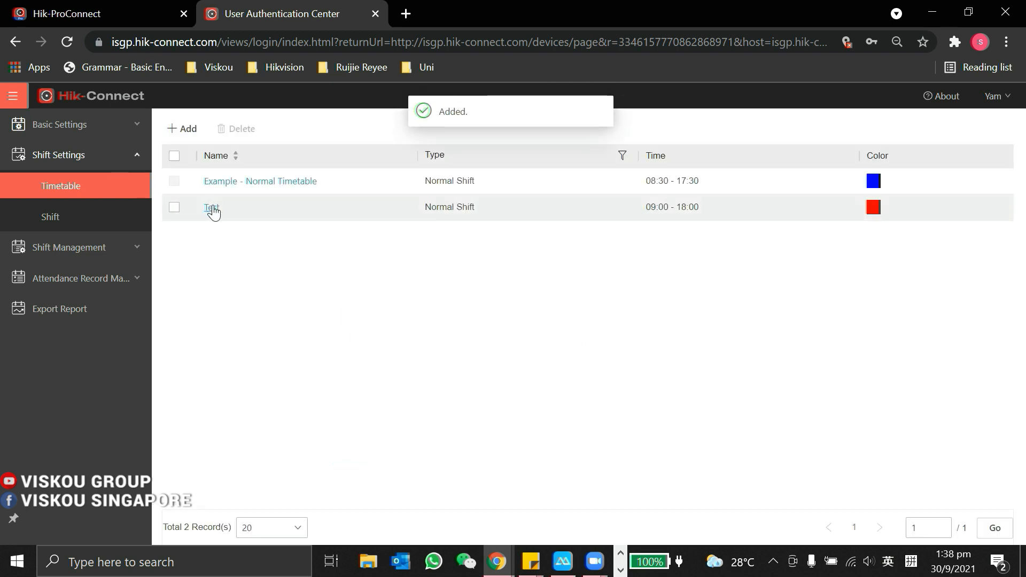
Step: Start a new shift named 'IT Team Shift'
click(75, 219)
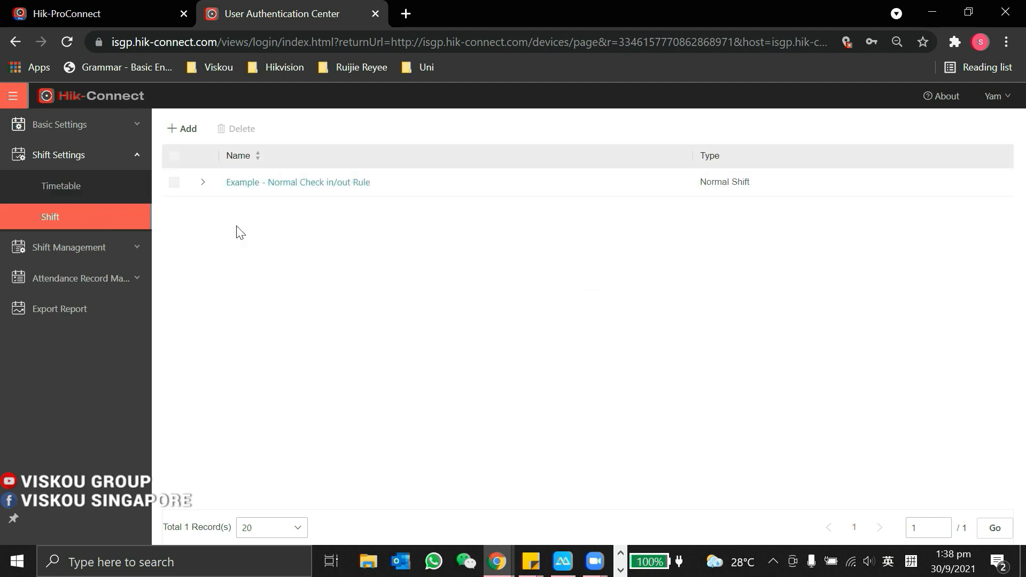
click(188, 129)
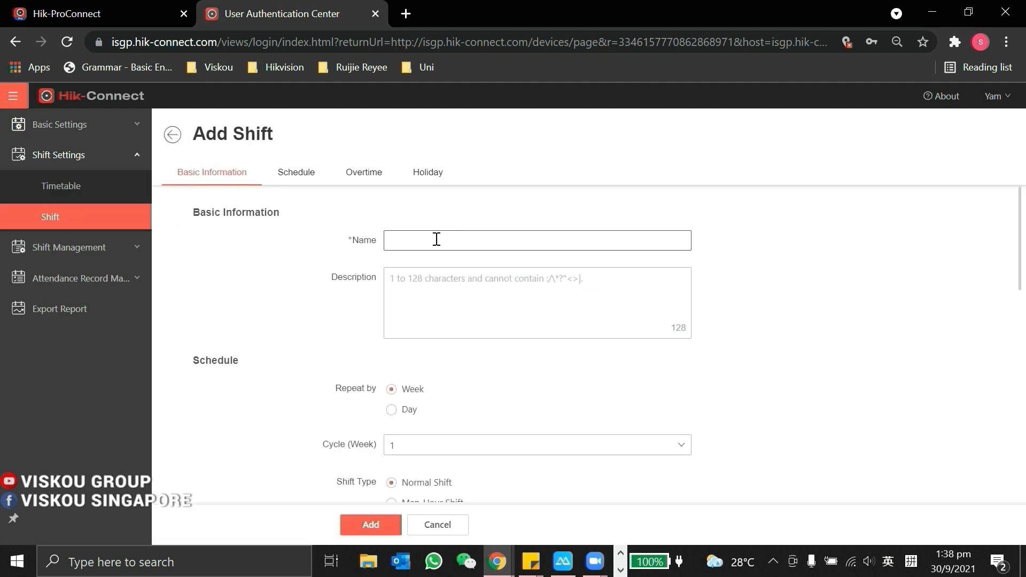
click(437, 239)
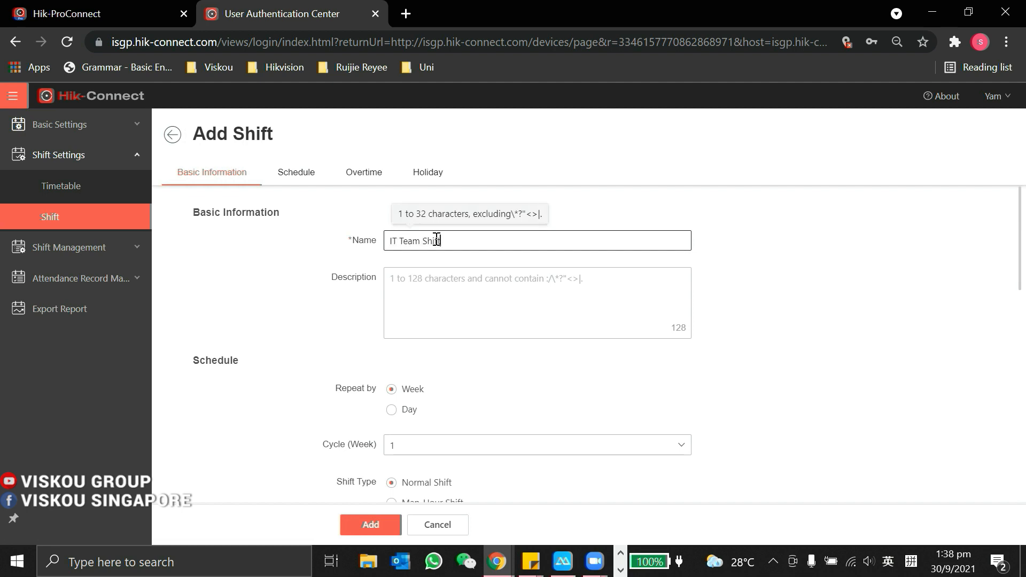
text(IT Team Shift)
scroll(435, 304, down, 3)
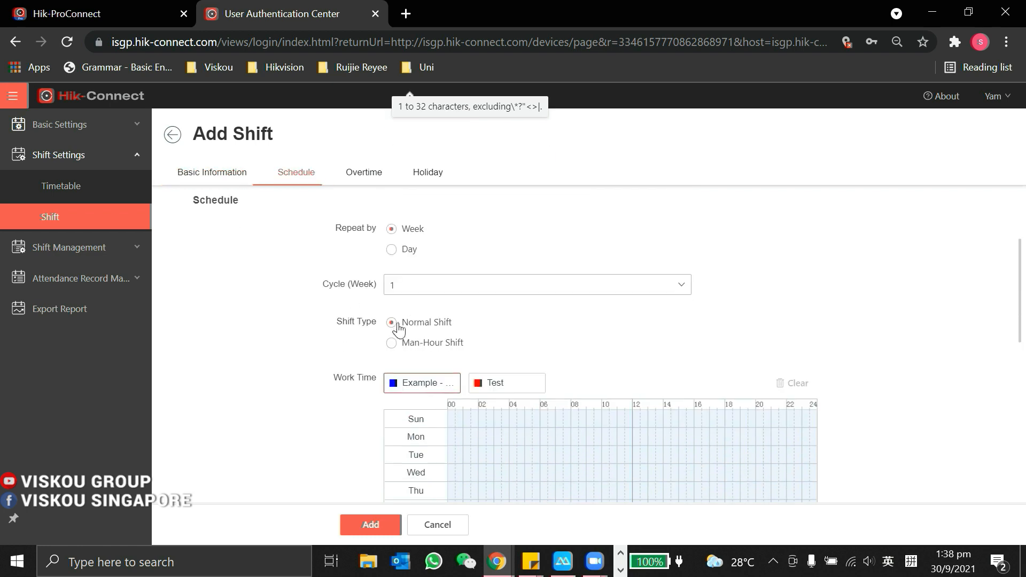
scroll(470, 281, down, 2)
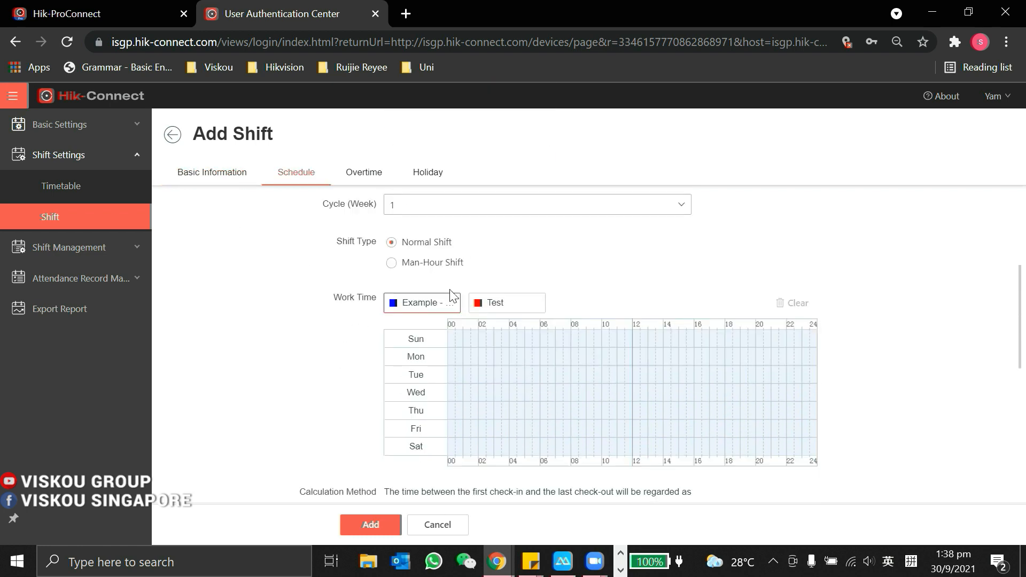
Step: Apply the Test timetable to every day from Sunday through Saturday
click(526, 305)
click(569, 340)
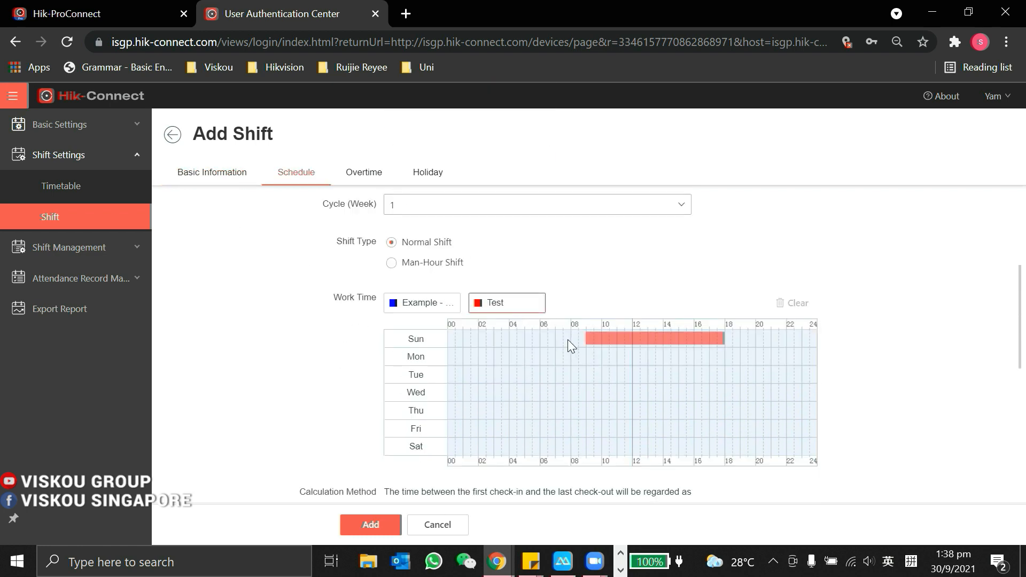
click(604, 337)
click(604, 355)
click(603, 372)
click(607, 390)
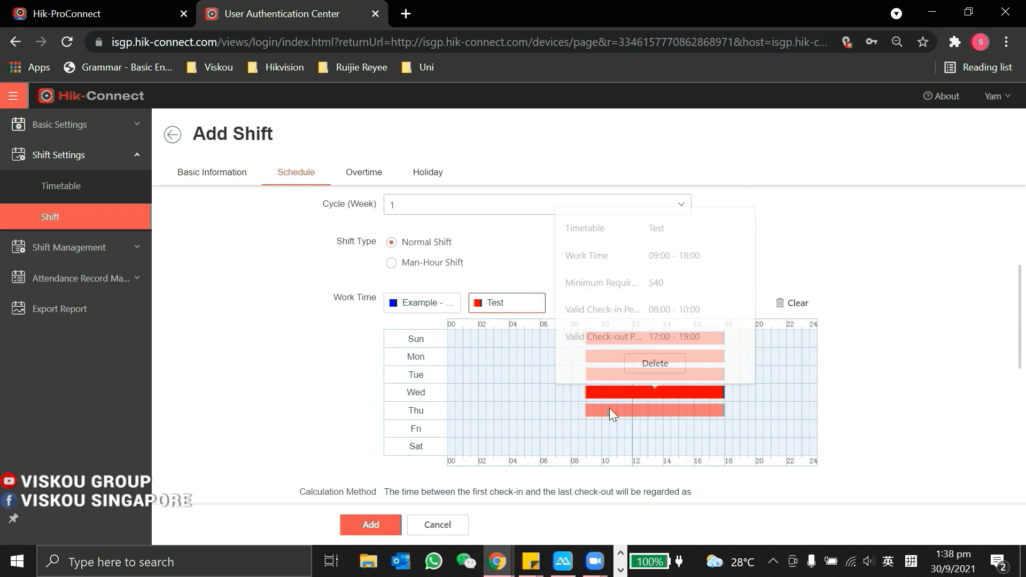
click(609, 411)
click(609, 428)
click(609, 446)
Step: Enable overtime calculation, save IT Team Shift, and go to the Shift Schedule Overview
scroll(571, 483, down, 2)
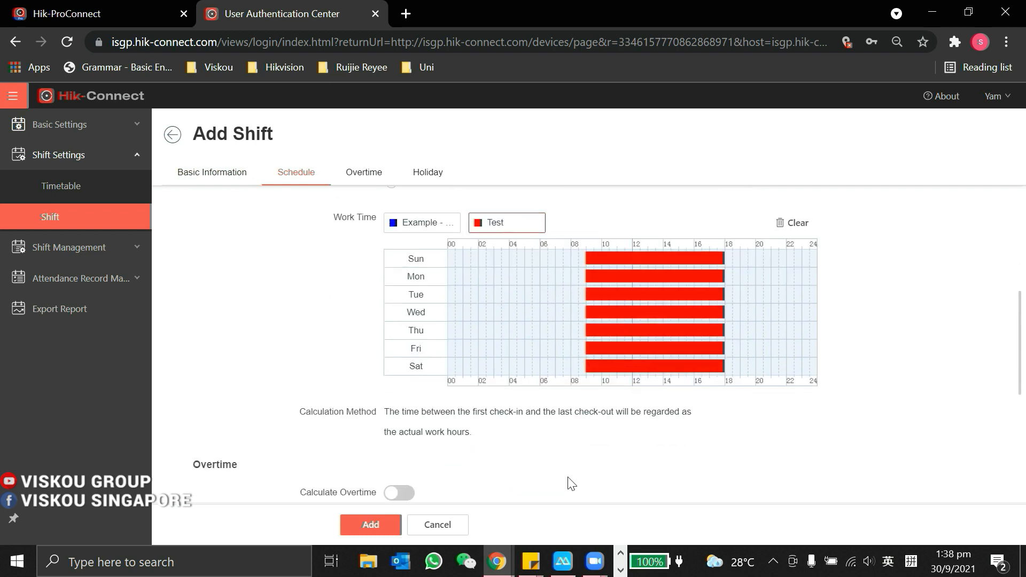
scroll(436, 444, down, 3)
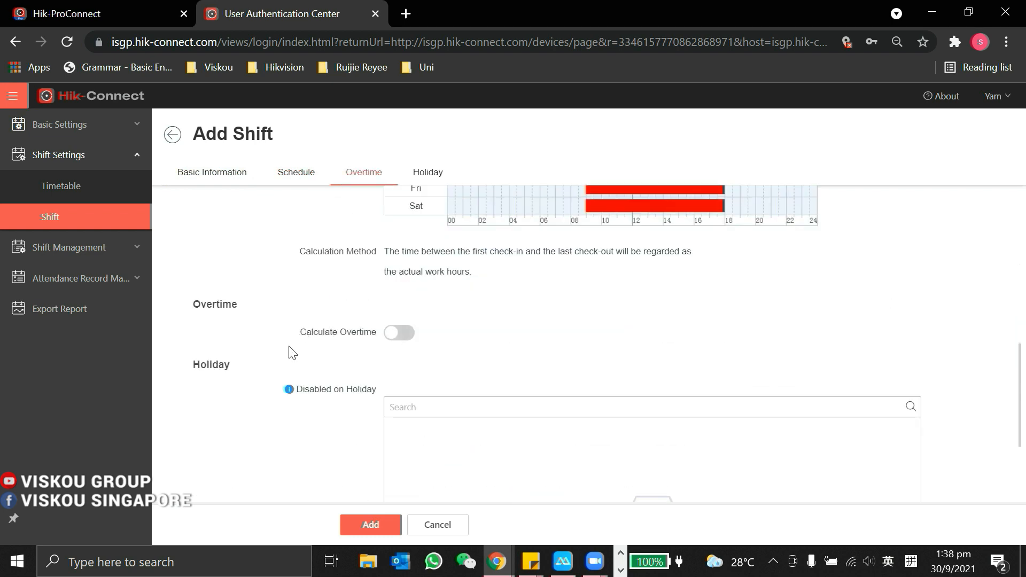
click(399, 332)
scroll(462, 331, down, 3)
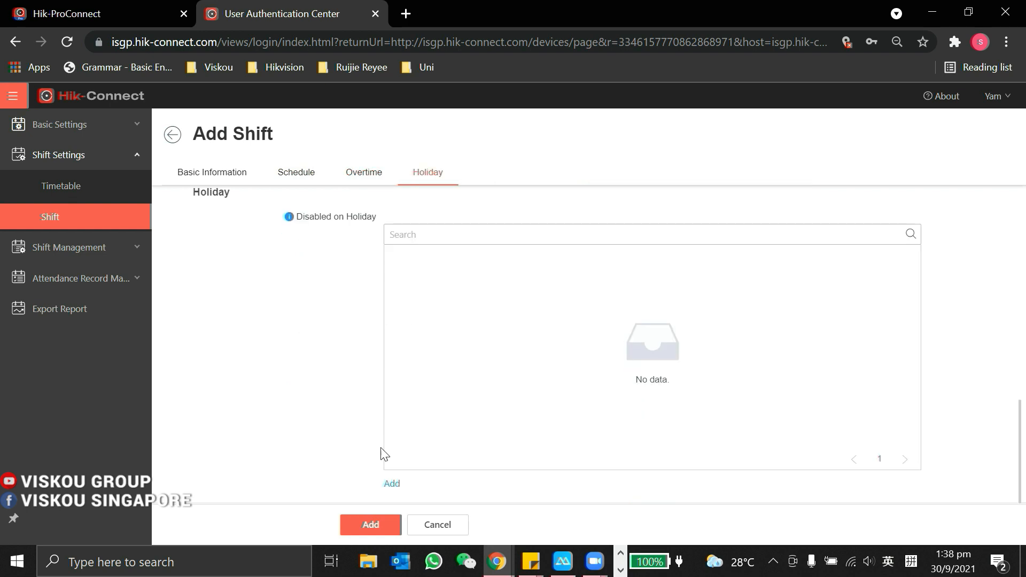
click(370, 524)
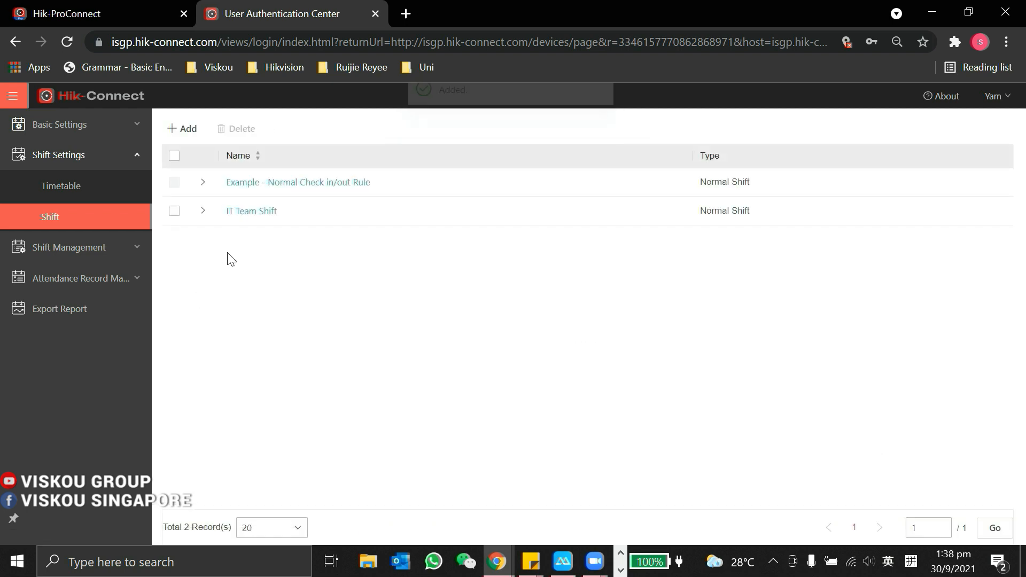
click(52, 247)
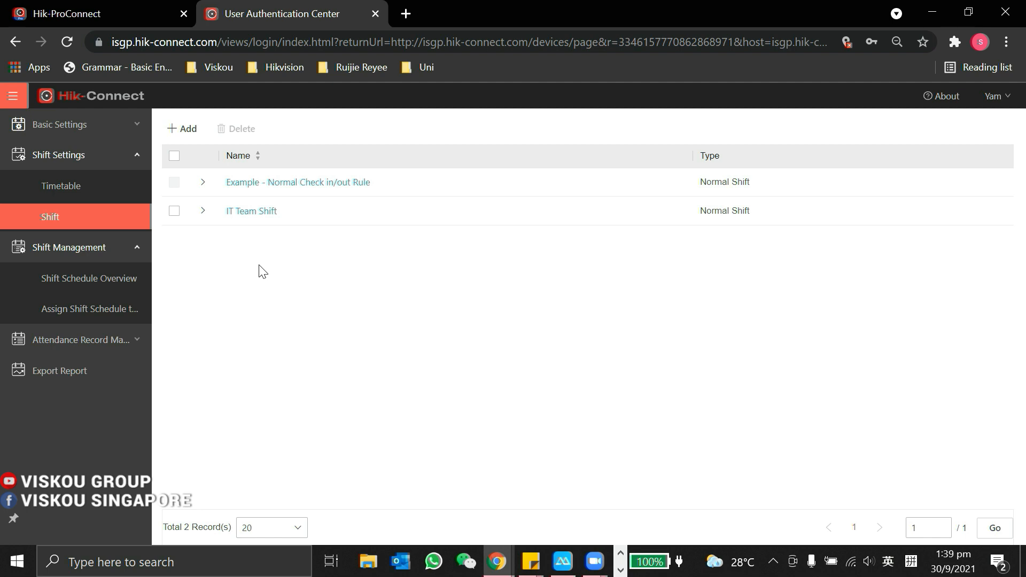
click(86, 280)
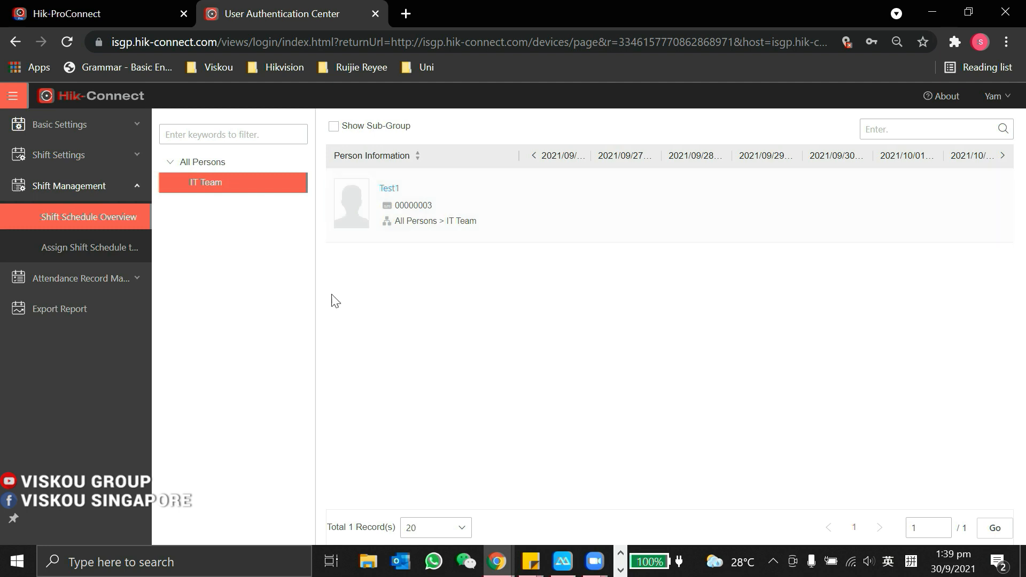
Step: Select the IT Team person and set the effective period 2021/09/30 to 2021/10/30
click(62, 249)
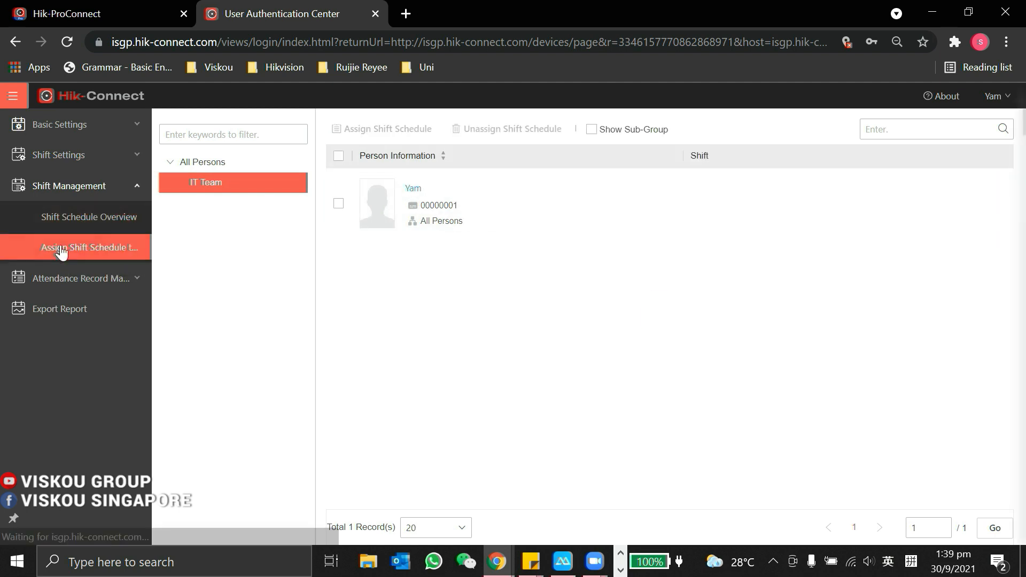
click(338, 205)
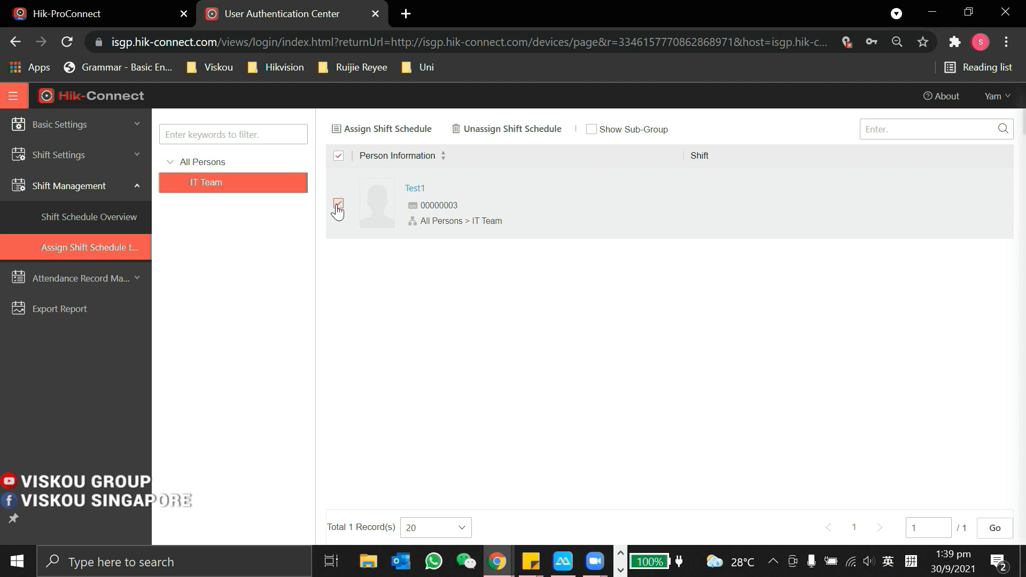
click(383, 132)
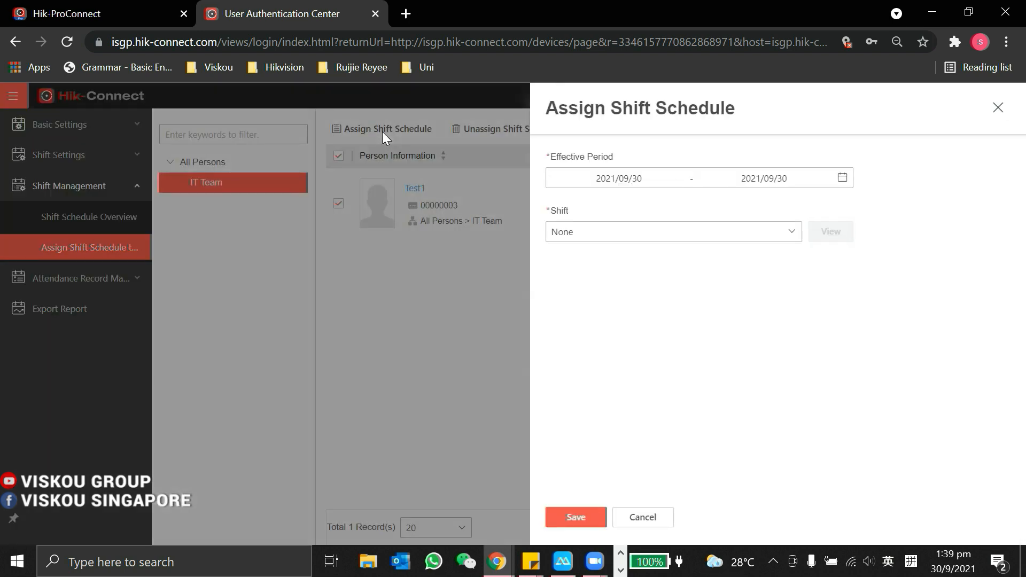
click(842, 178)
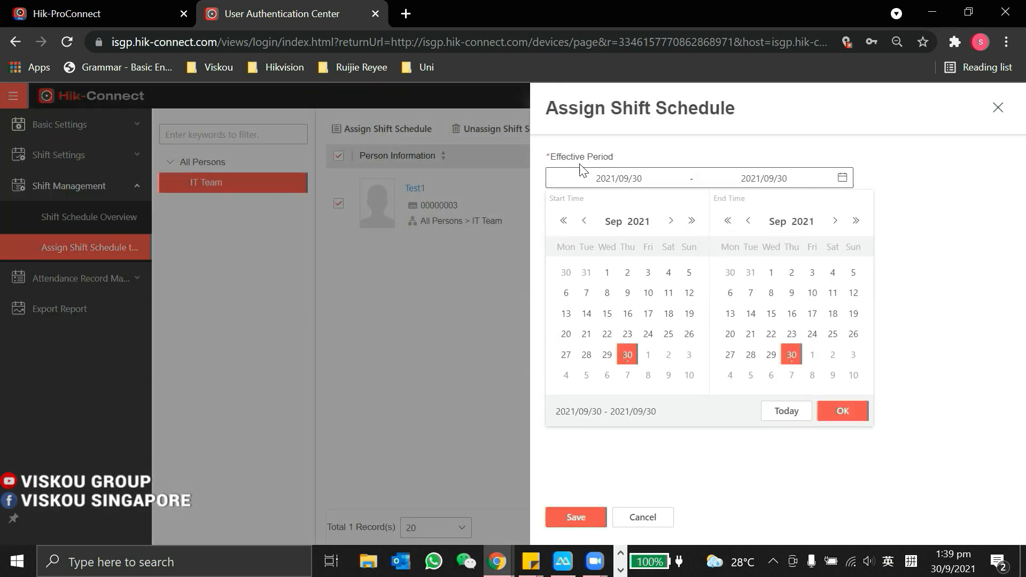
click(835, 220)
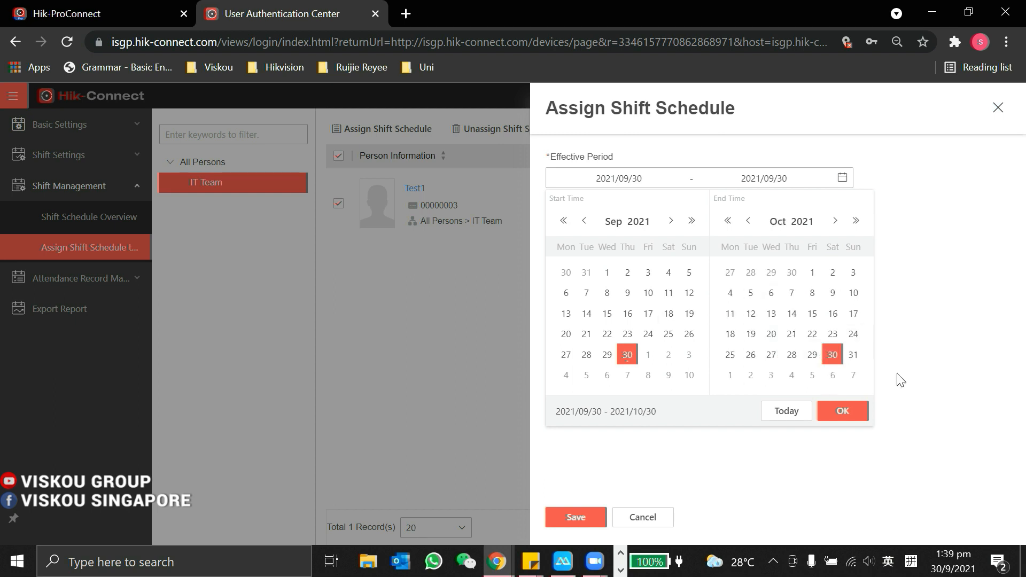
click(842, 411)
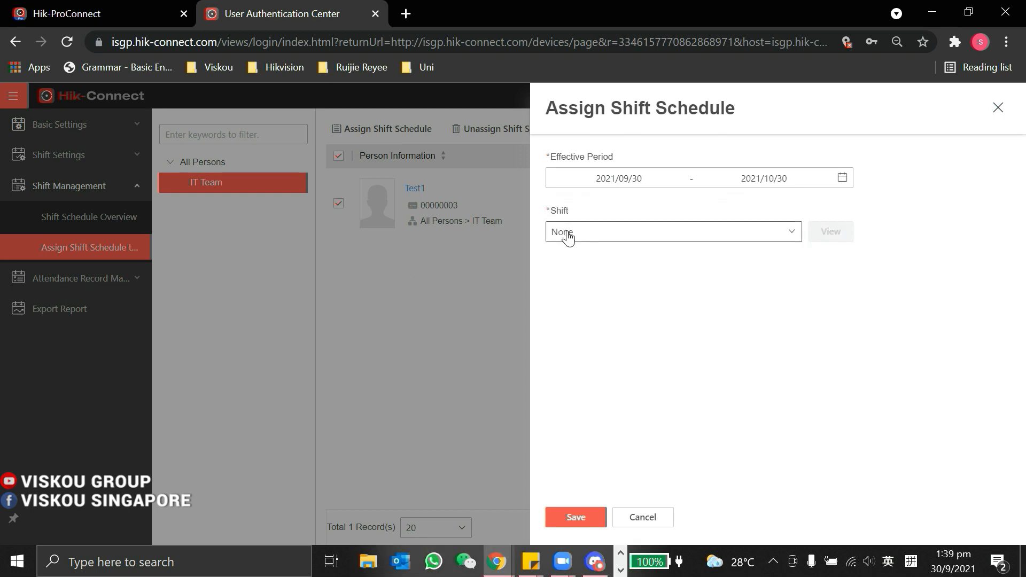
Step: Choose IT Team Shift, save the assignment, and return to the schedule overview
click(566, 234)
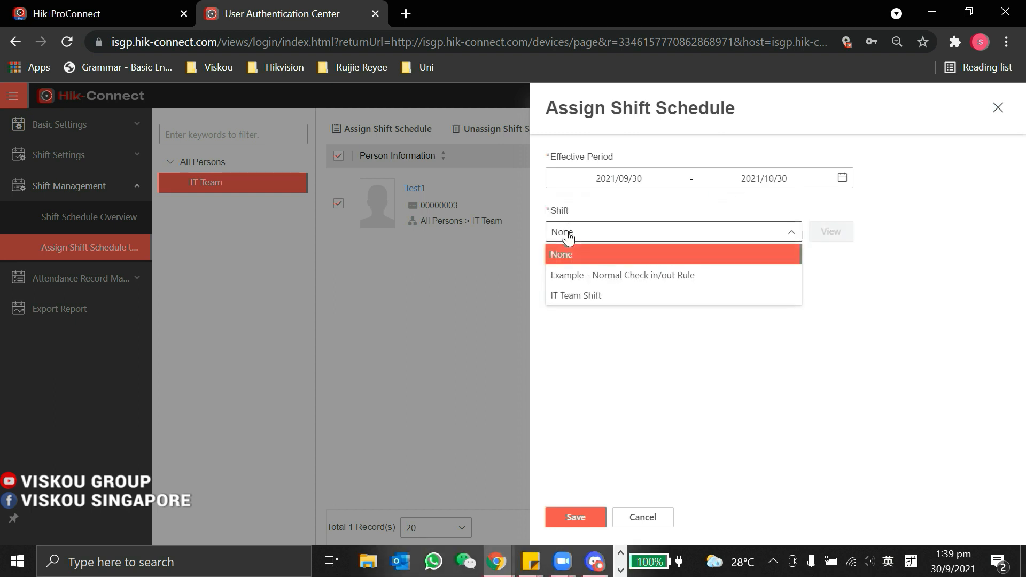
click(592, 301)
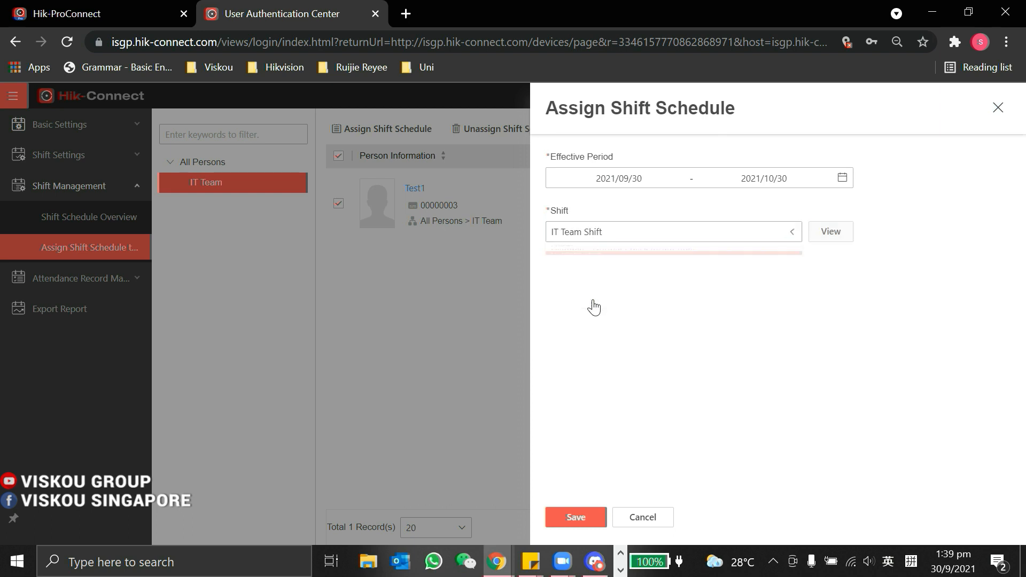
click(570, 518)
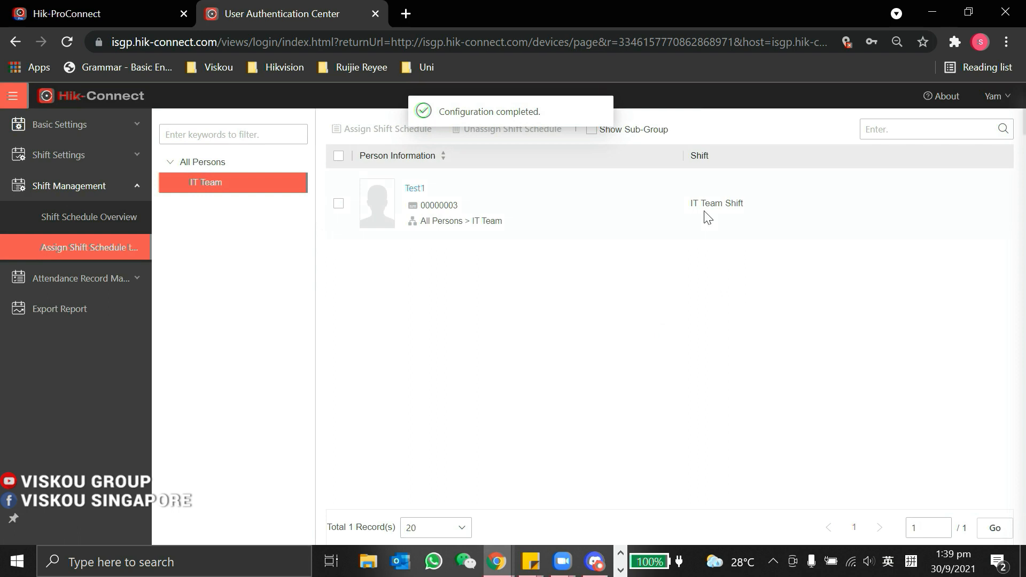
click(86, 219)
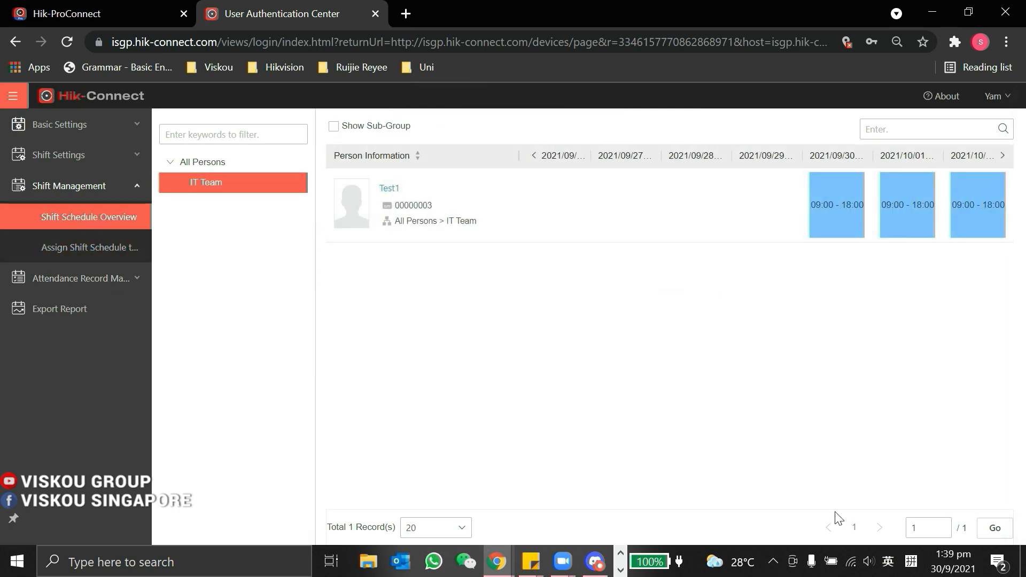
Step: Page two weeks ahead and back through the 09:00 - 18:00 schedule, then open Attendance Record
click(1002, 156)
click(1002, 155)
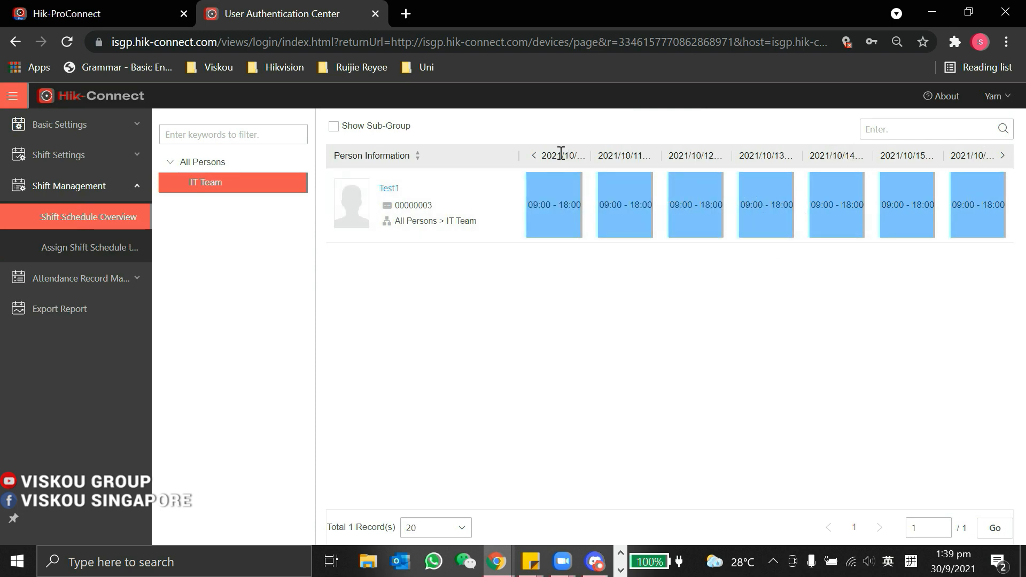
click(533, 157)
click(533, 159)
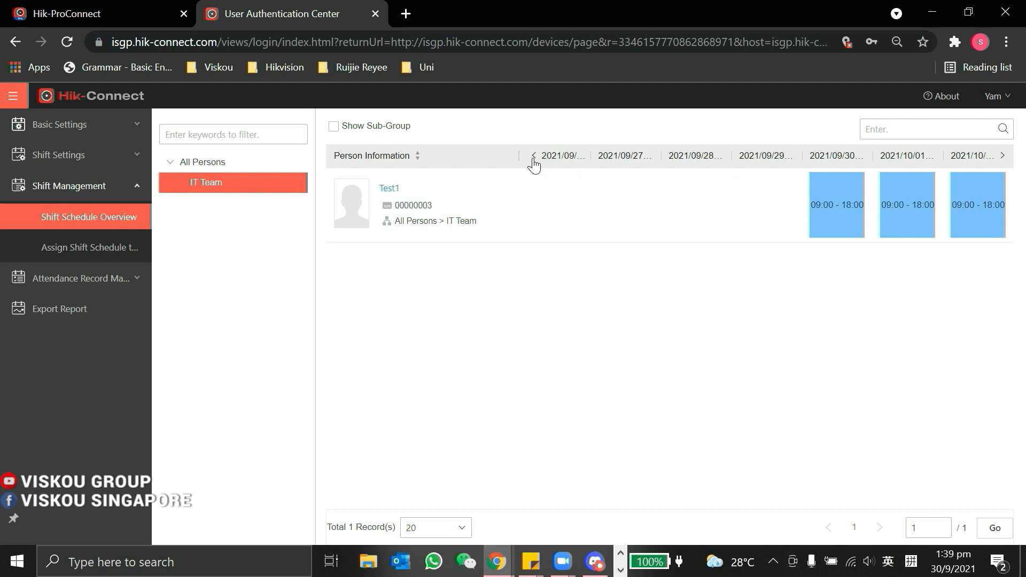
click(63, 278)
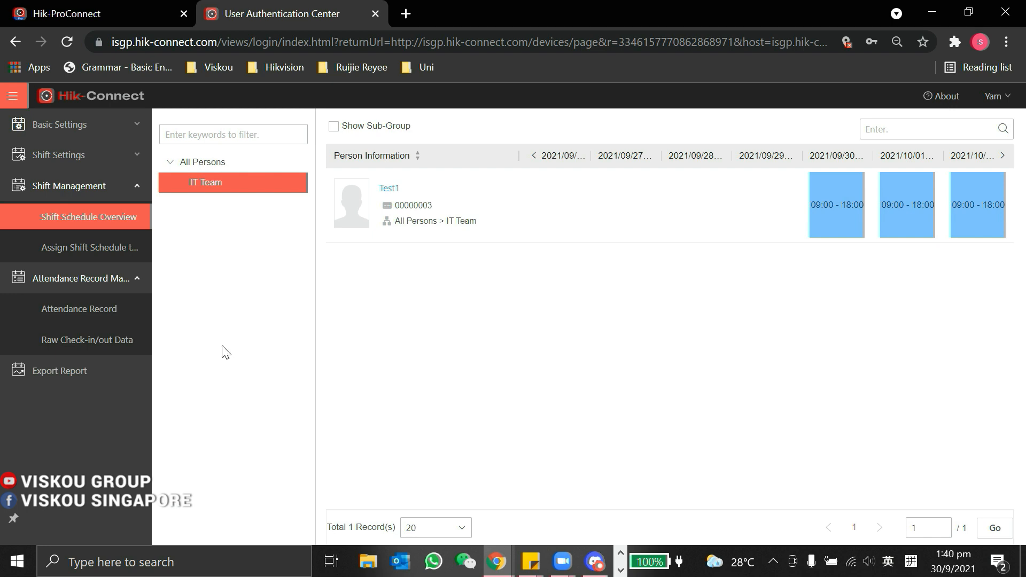
click(90, 311)
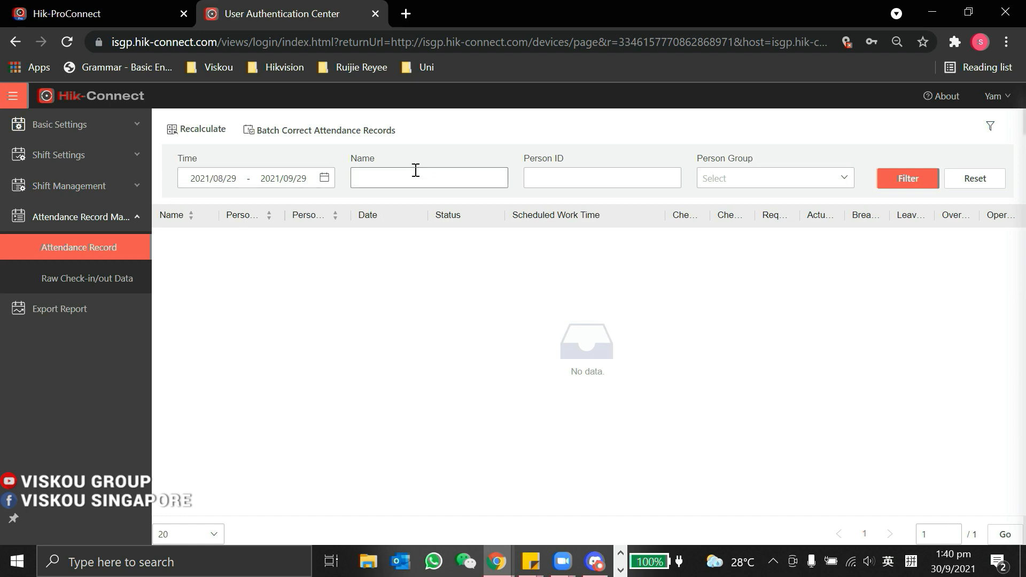
Step: Check the Person Group list, view Raw Check-in/out Data, then go to Export Report
click(766, 181)
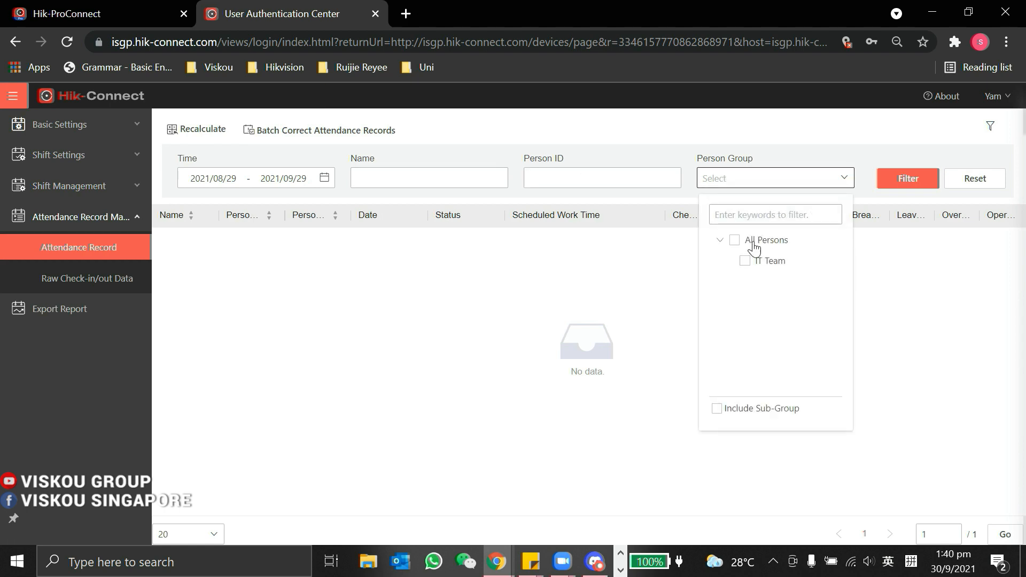
click(812, 142)
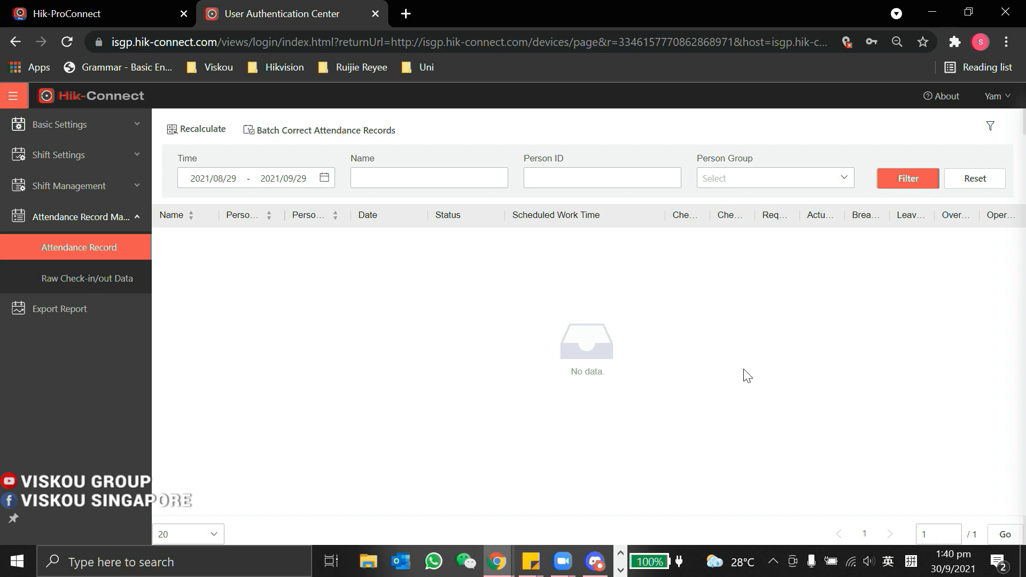
click(70, 282)
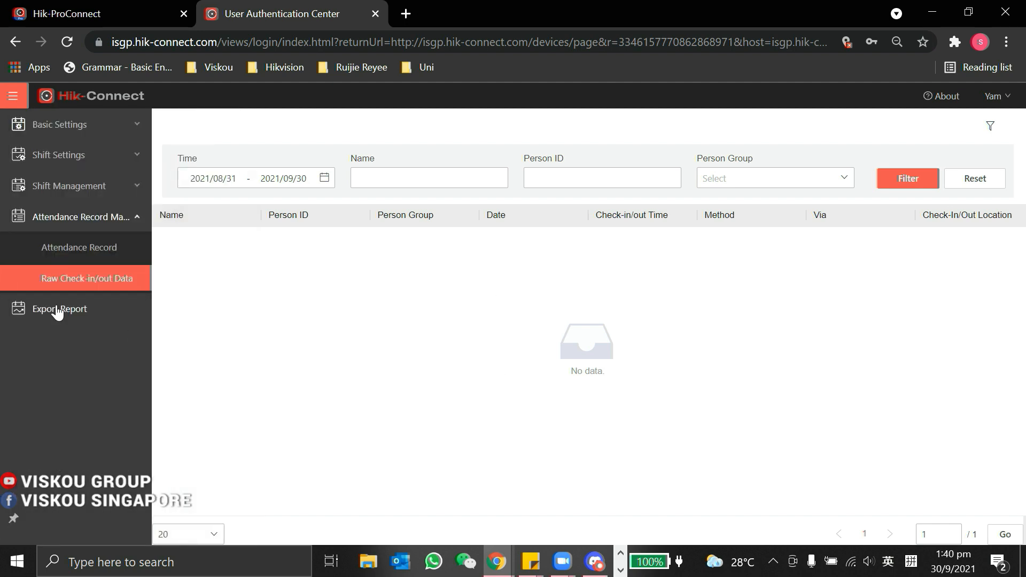
click(58, 310)
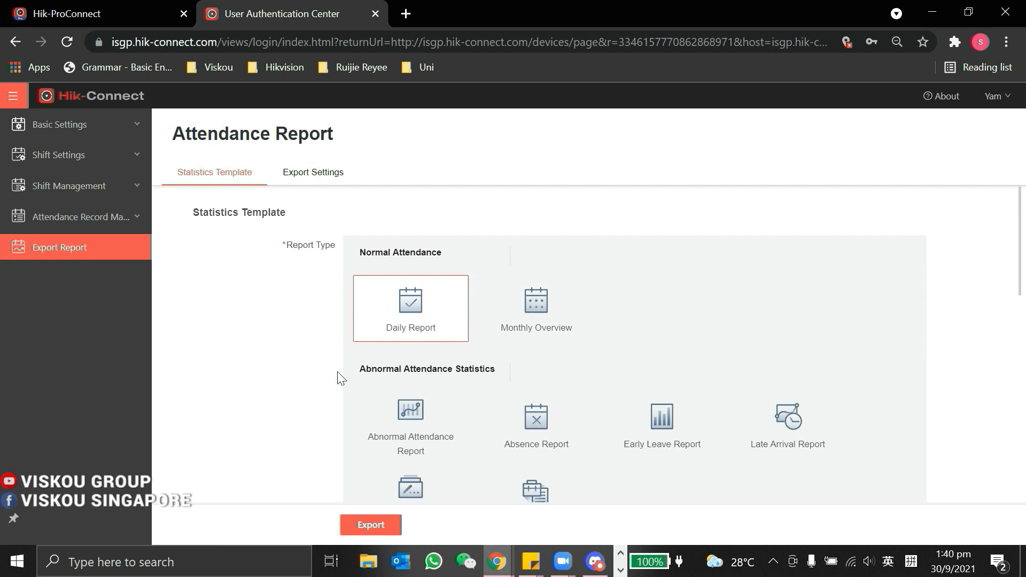
Step: Add the IT Team person to the Daily Report export for 2021/09/29
scroll(340, 377, down, 1)
scroll(340, 378, down, 1)
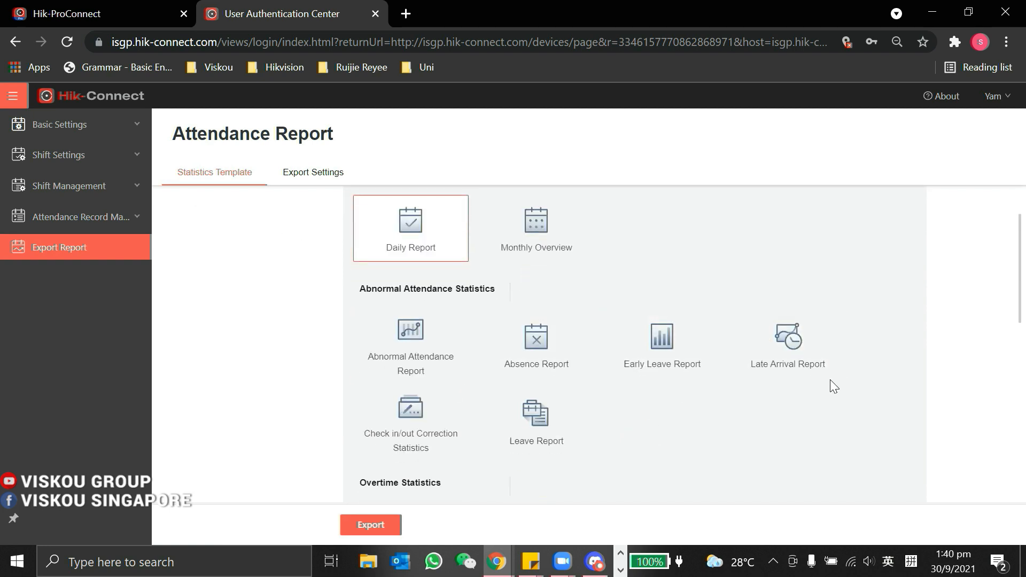
scroll(743, 404, down, 1)
scroll(740, 403, down, 1)
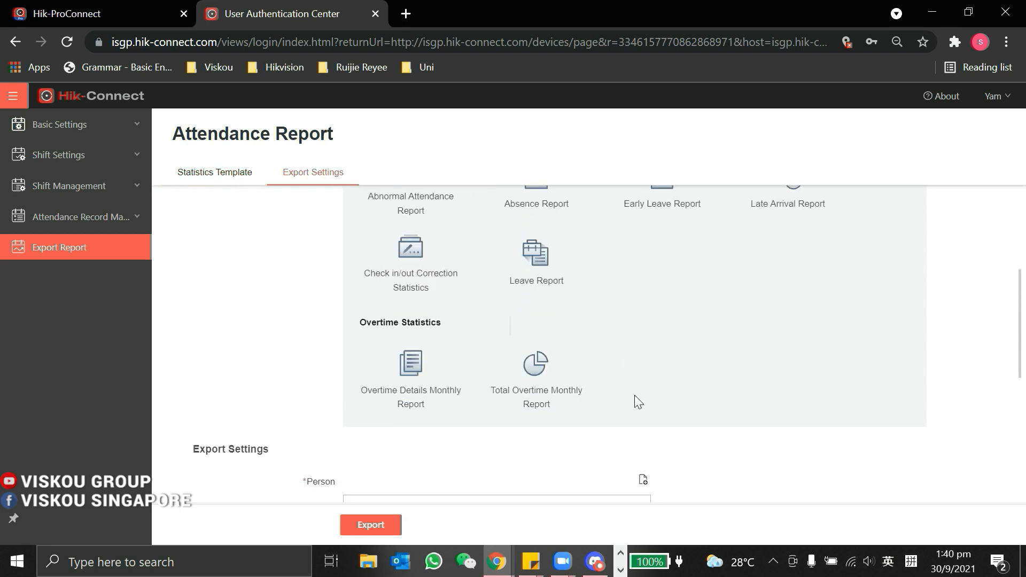
scroll(638, 377, down, 1)
scroll(550, 354, up, 4)
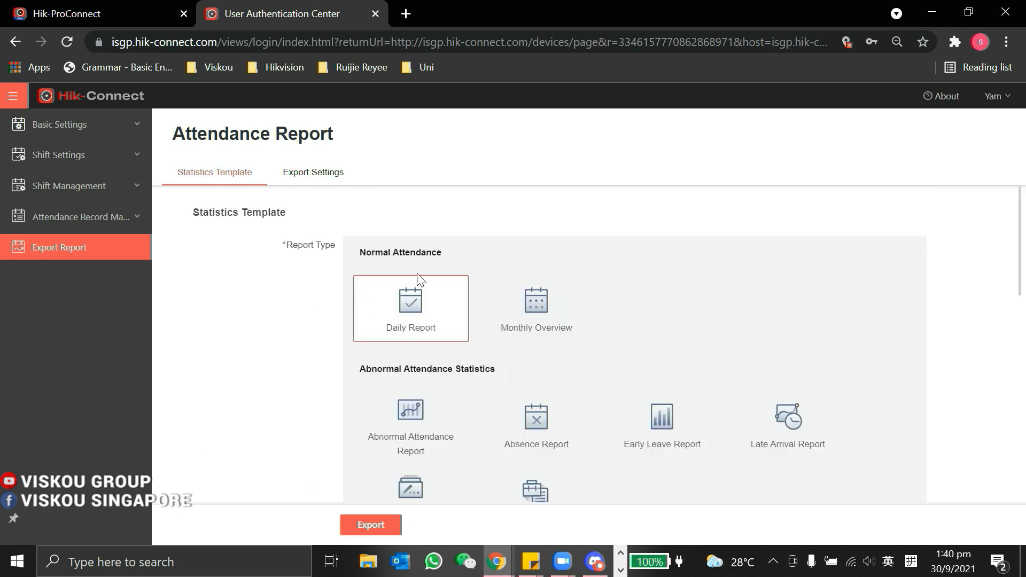
scroll(662, 331, down, 4)
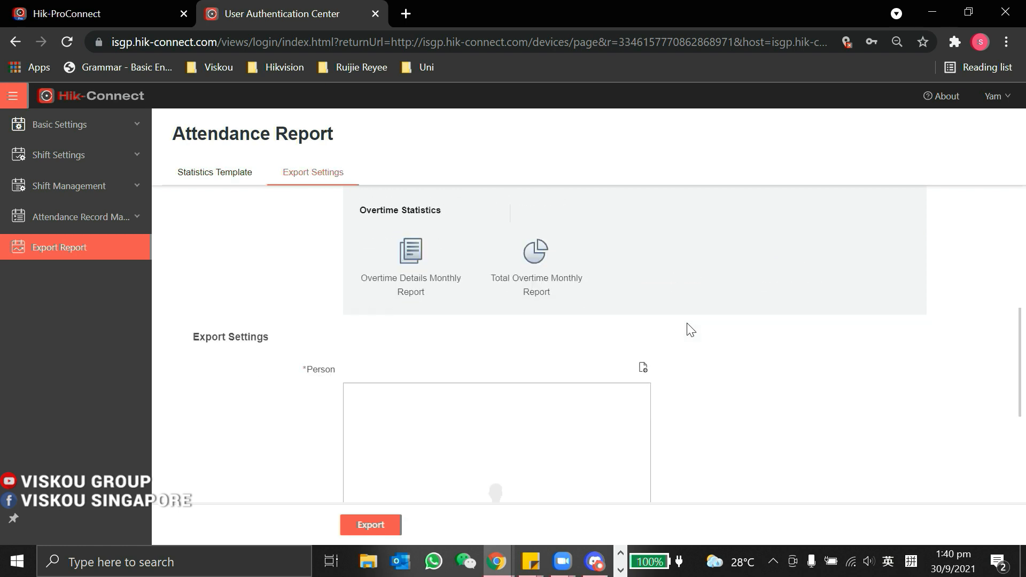
scroll(689, 330, down, 4)
scroll(635, 316, up, 2)
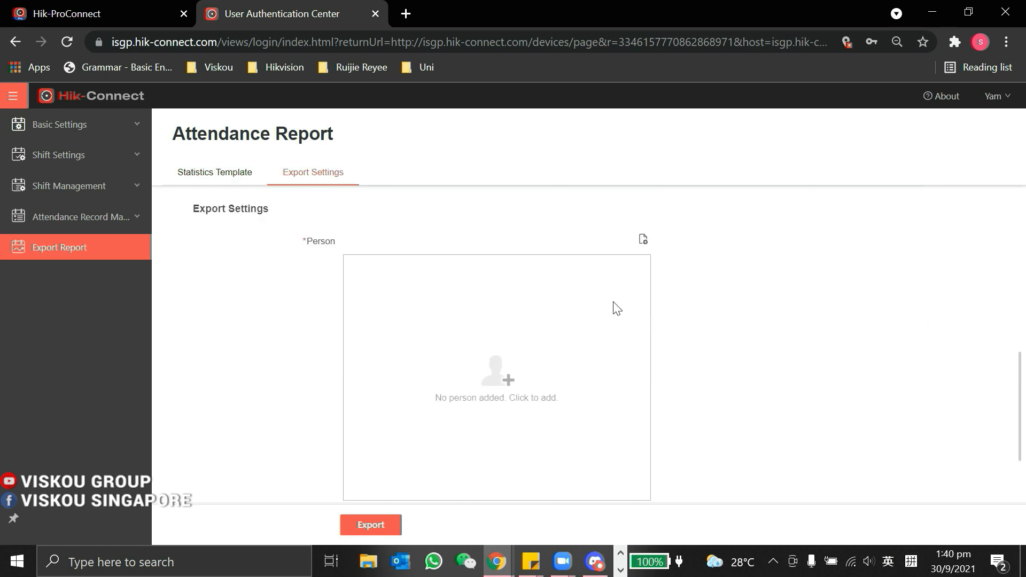
click(644, 243)
click(703, 192)
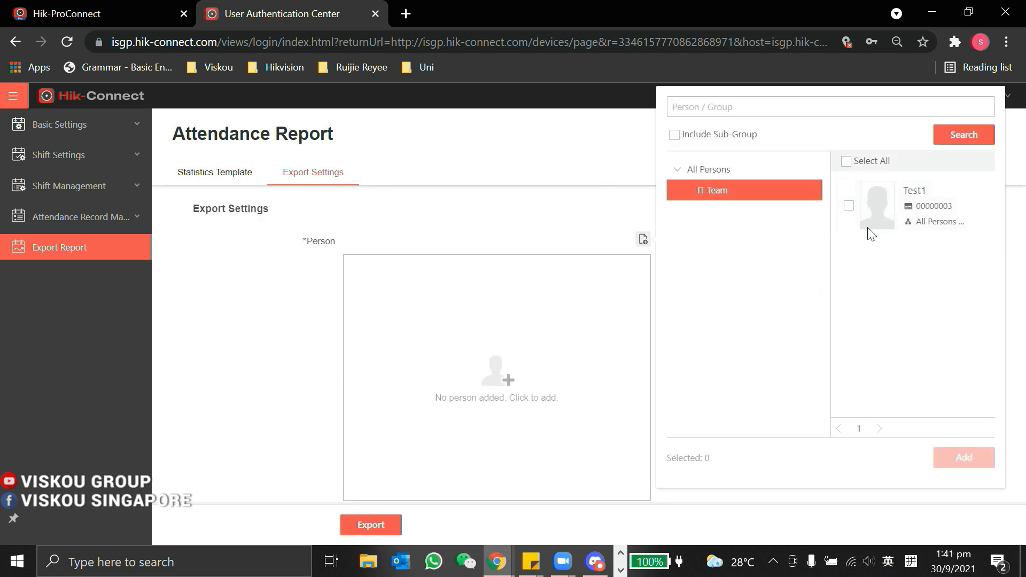
click(848, 205)
click(962, 458)
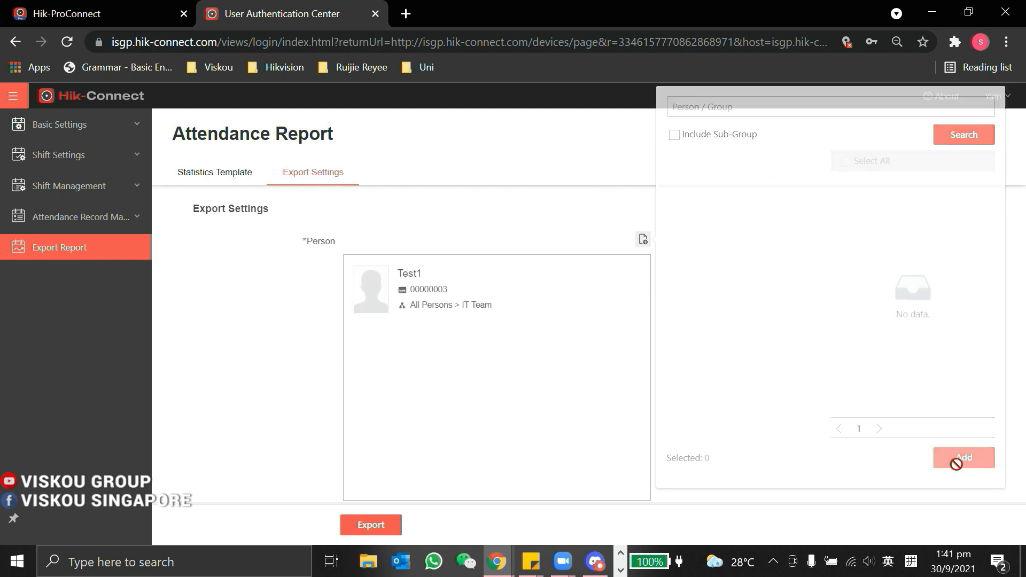
Step: Keep Excel as the report format and export the daily report
scroll(613, 395, down, 3)
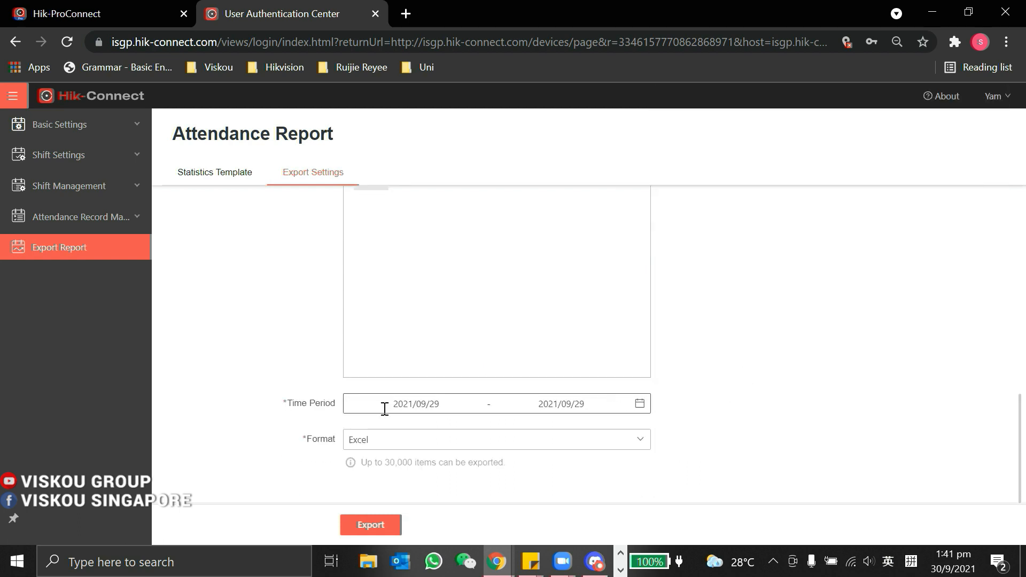
click(383, 439)
click(385, 464)
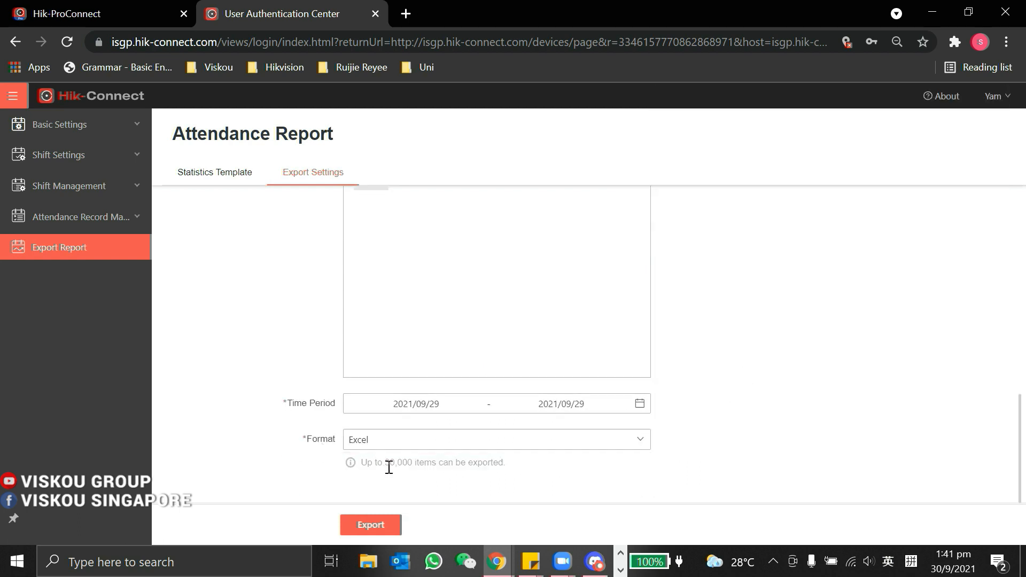
click(374, 524)
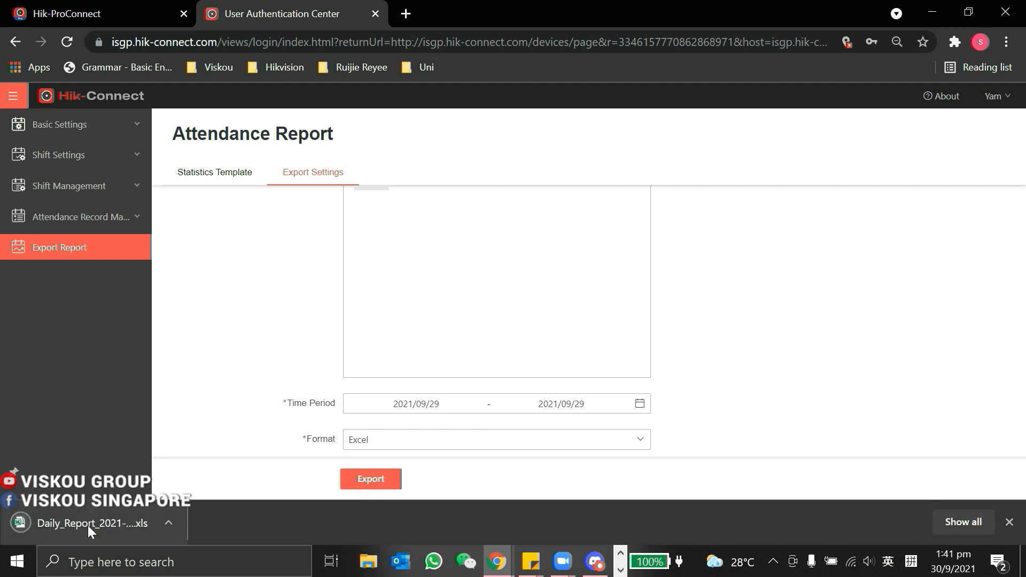
click(88, 524)
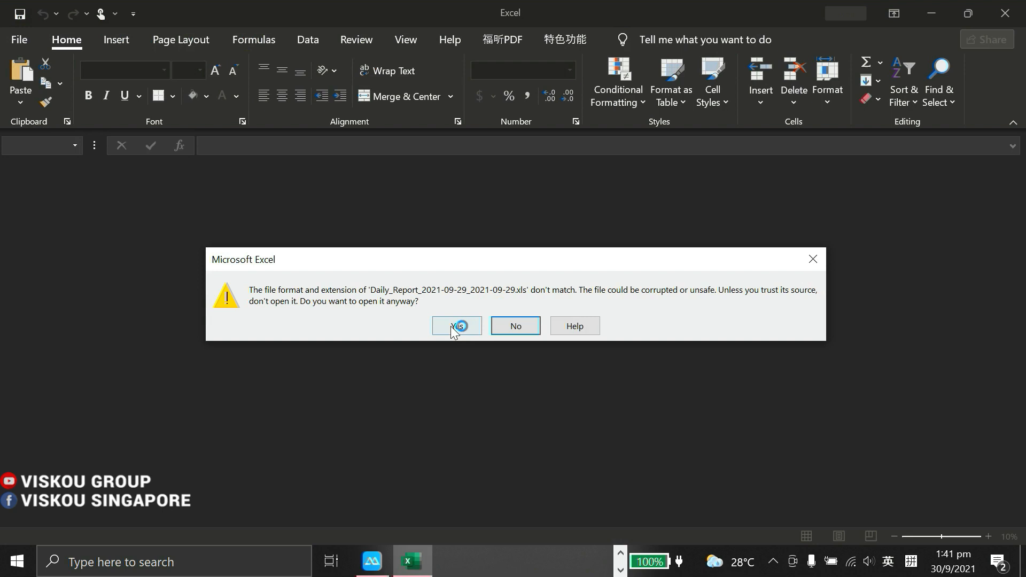
click(450, 326)
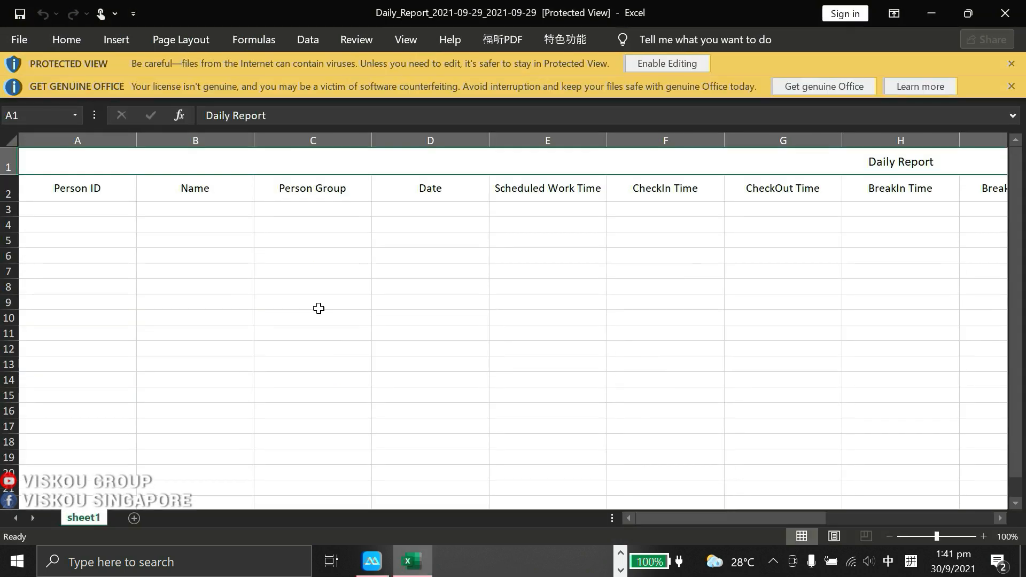
drag(659, 516, 844, 534)
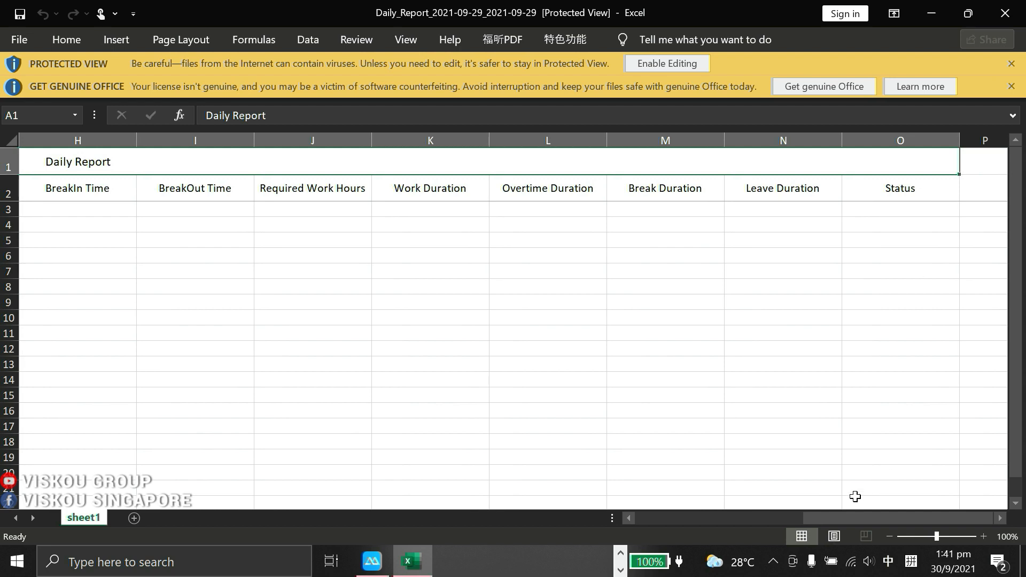
drag(852, 524, 641, 523)
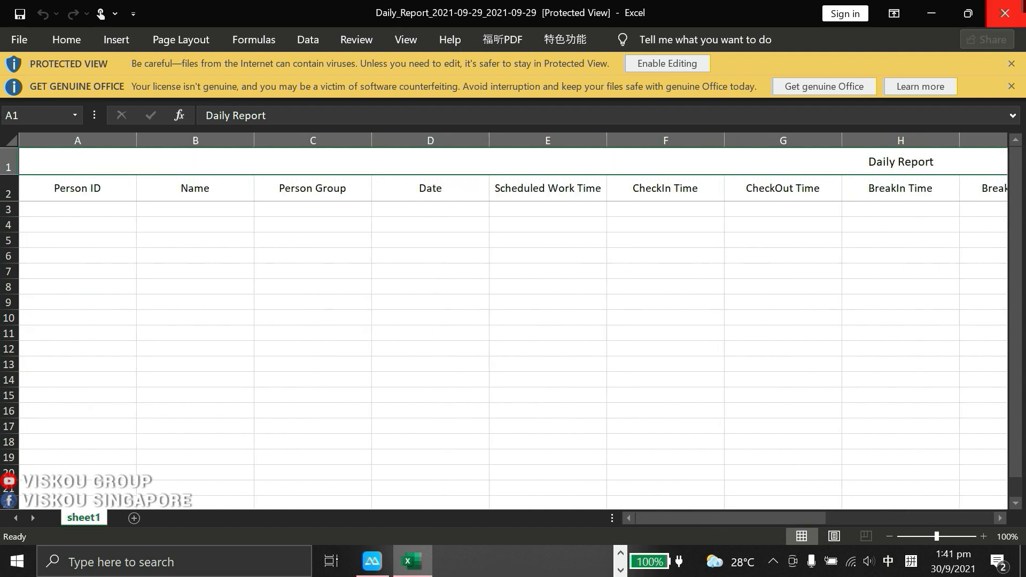
click(1004, 12)
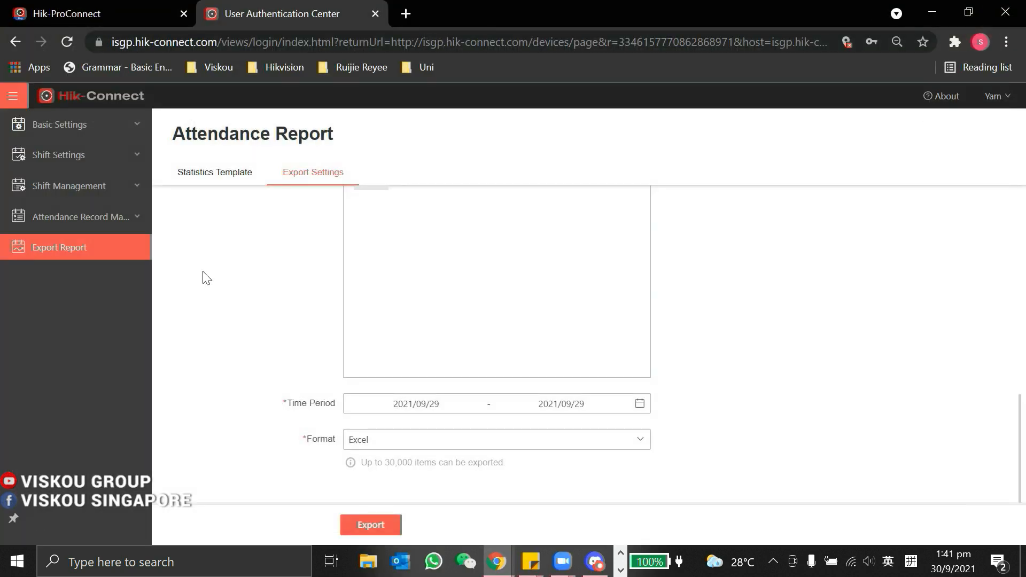